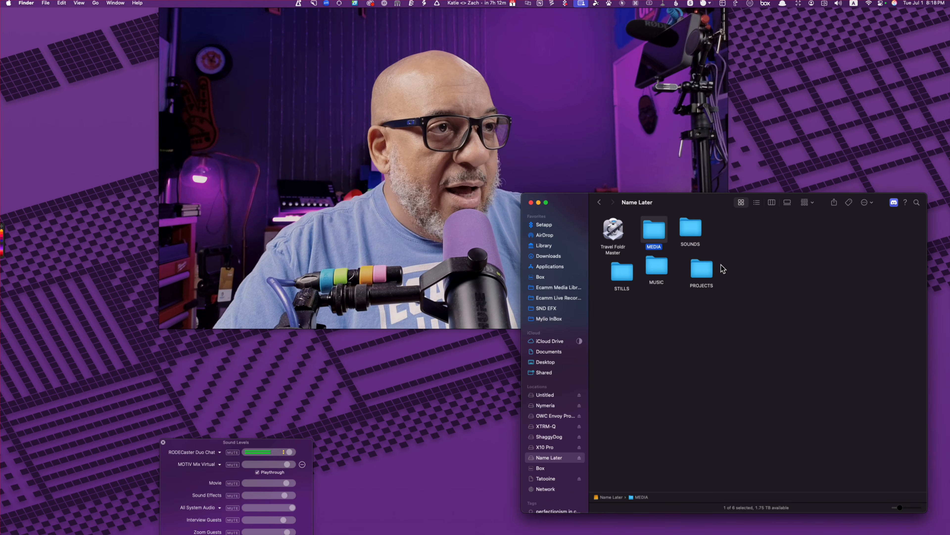
Open the MEDIA folder on the Name Later drive and delete its TAMPA subfolder
double_click(653, 227)
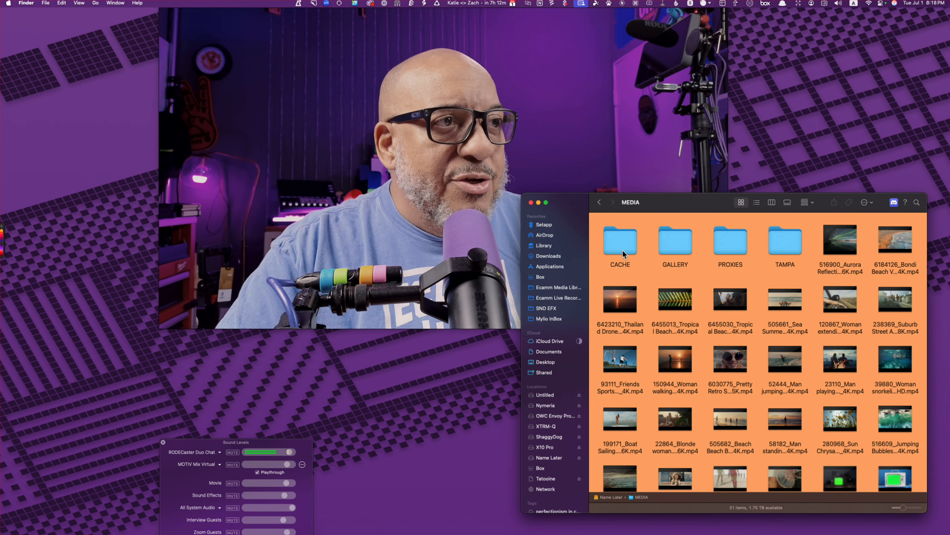
click(675, 247)
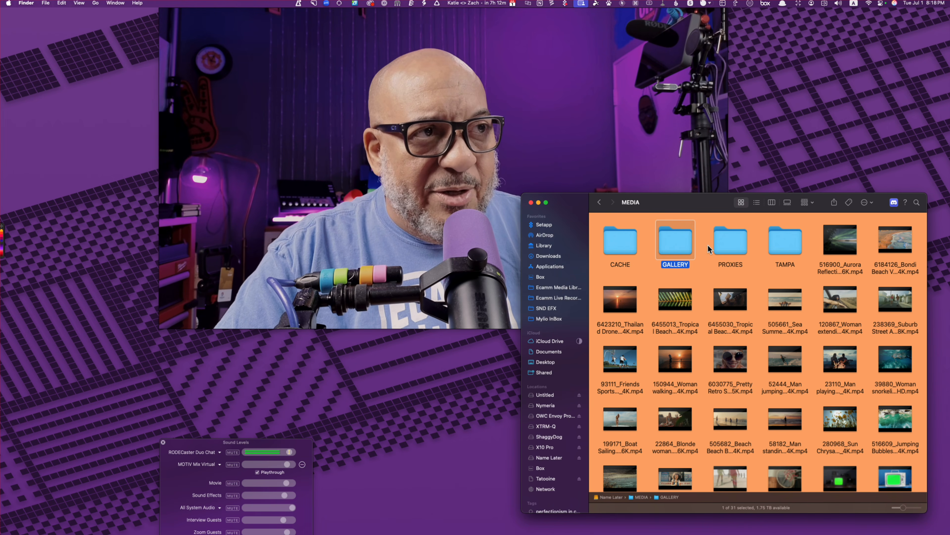
click(733, 245)
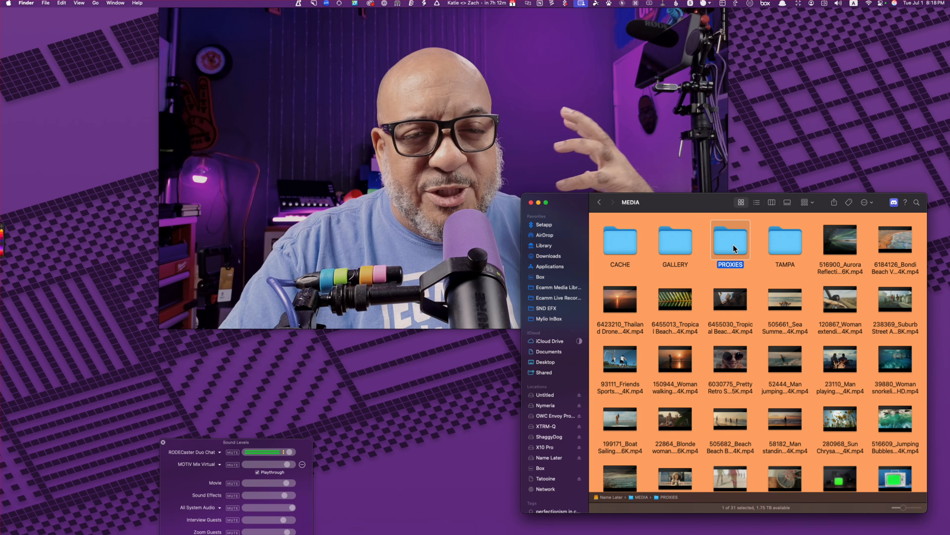
click(782, 244)
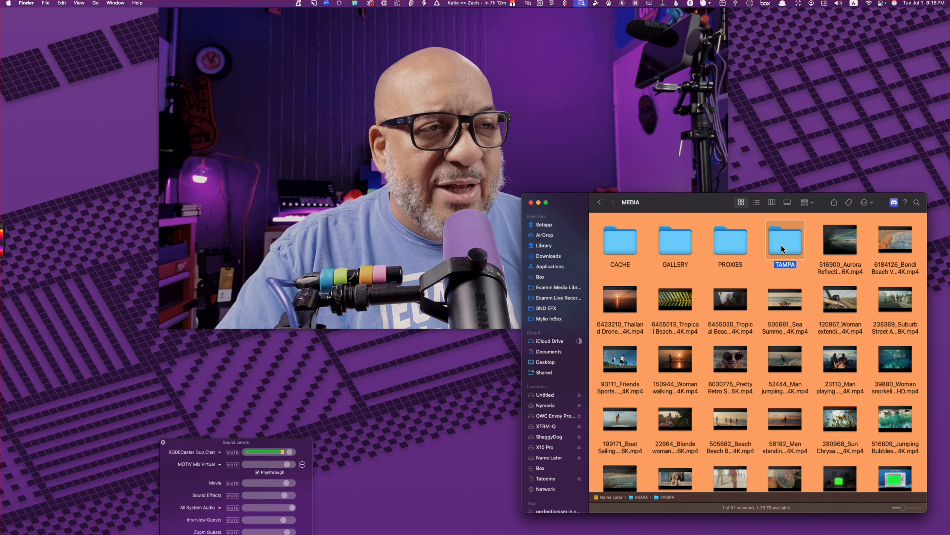
right_click(782, 244)
click(812, 262)
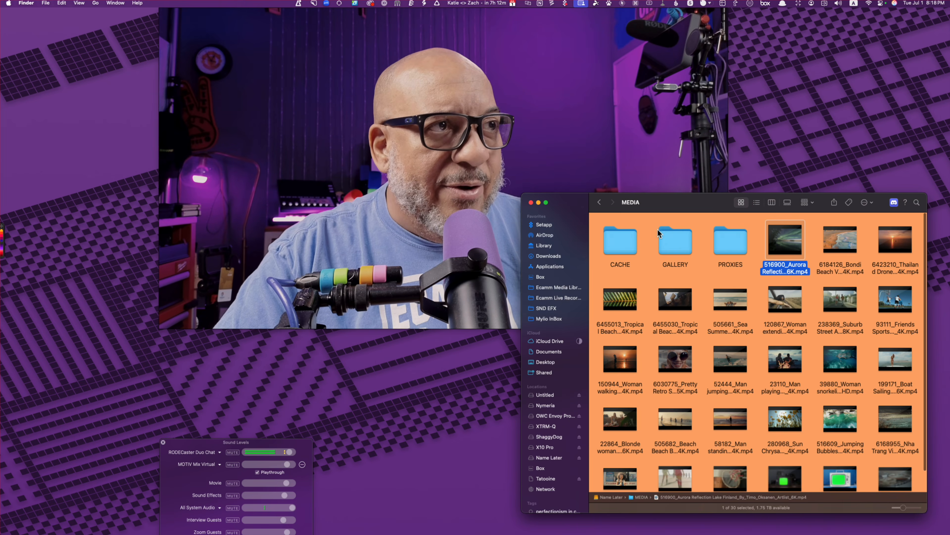
Preview the Cartoon Voices Cute Laugh audio file in the FOLEY subfolder of SOUNDS, and return to the drive's main folder
click(600, 204)
double_click(686, 224)
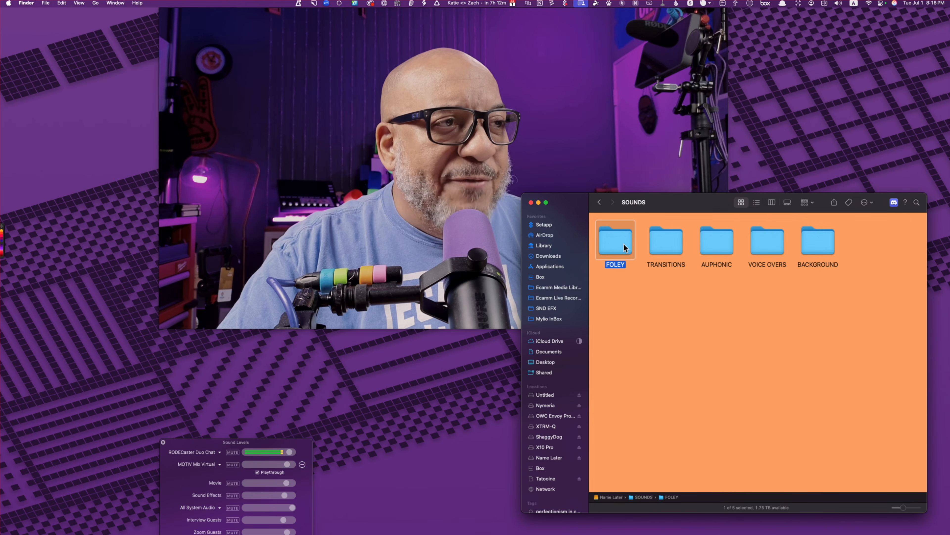
double_click(623, 245)
mouse_move(655, 249)
click(615, 255)
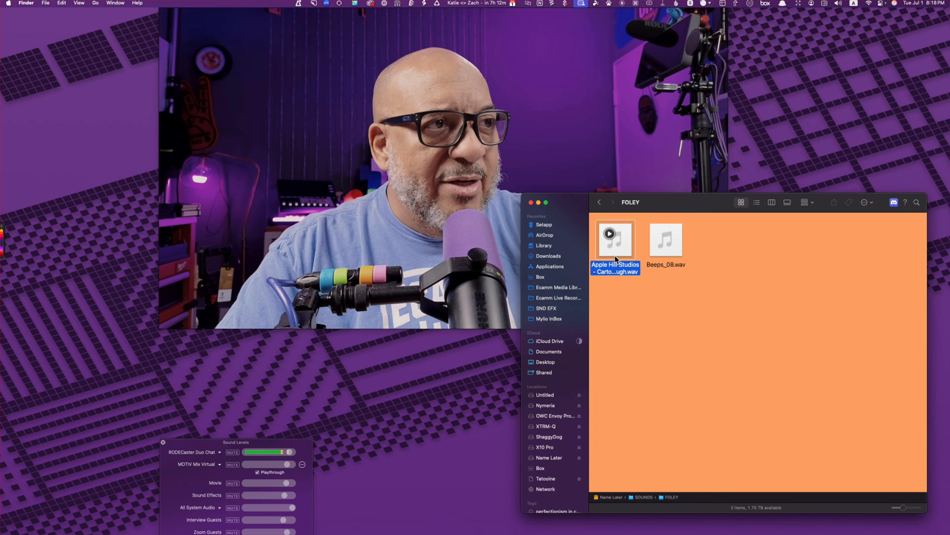
key(space)
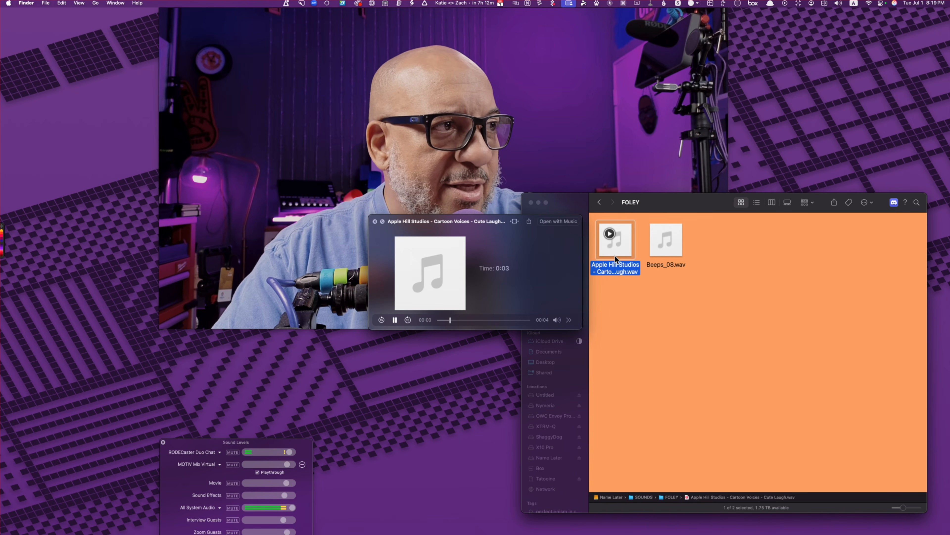
key(space)
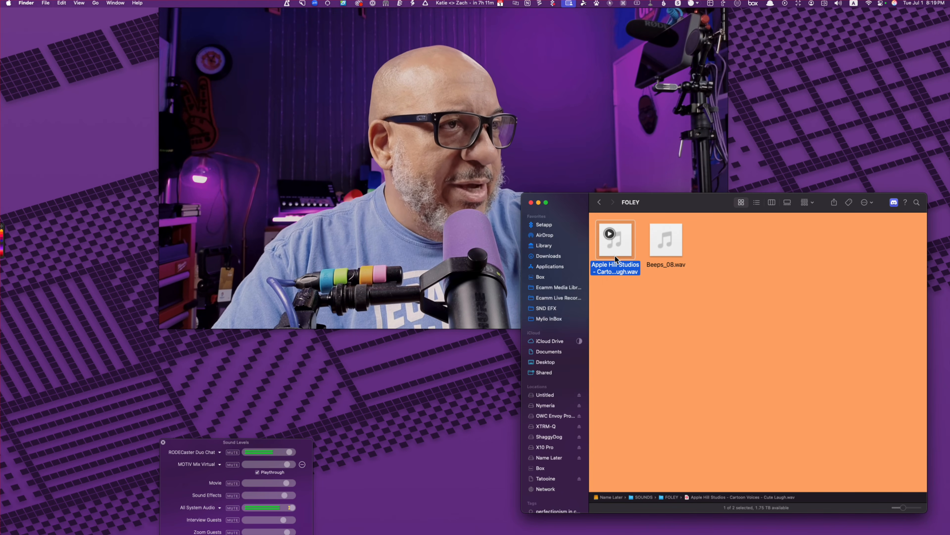
click(600, 205)
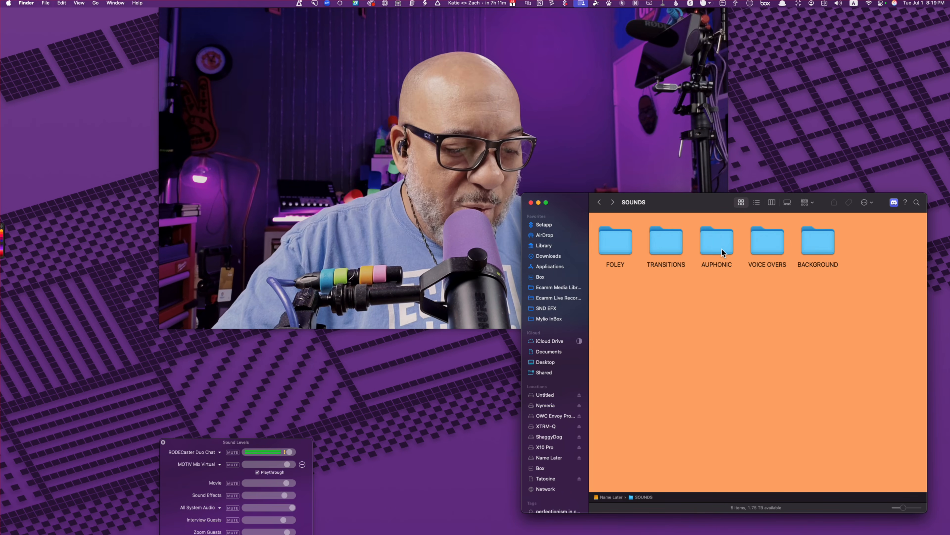
click(599, 202)
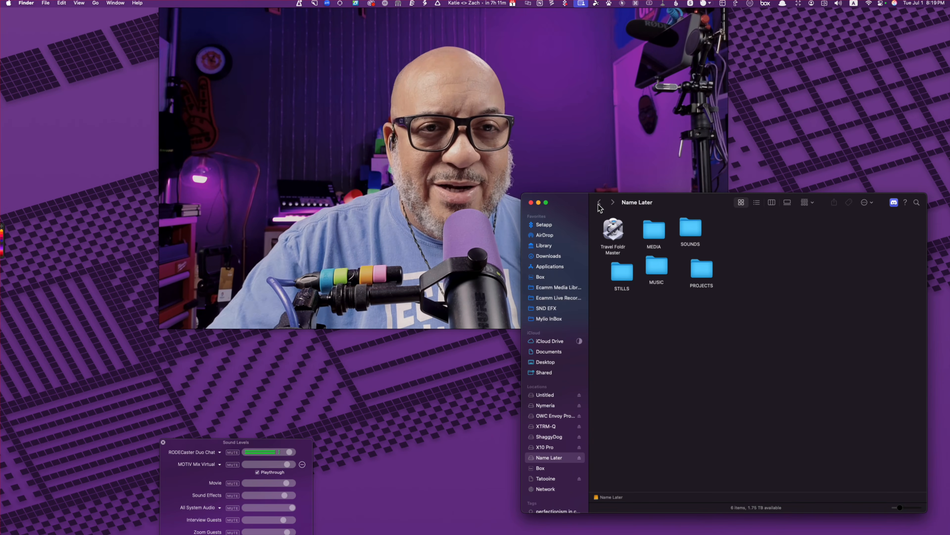
Look inside the STILLS folder and return to the main folder of the Name Later drive
double_click(620, 267)
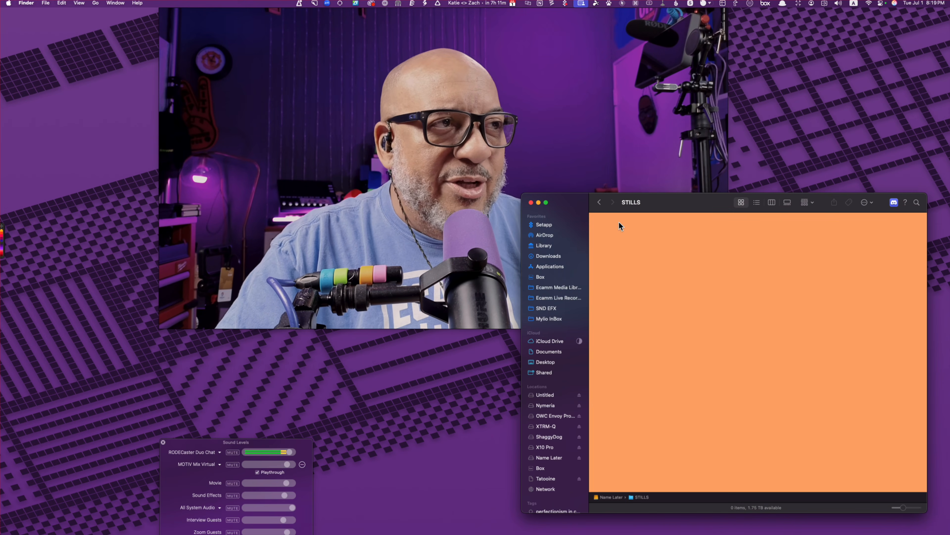
click(596, 202)
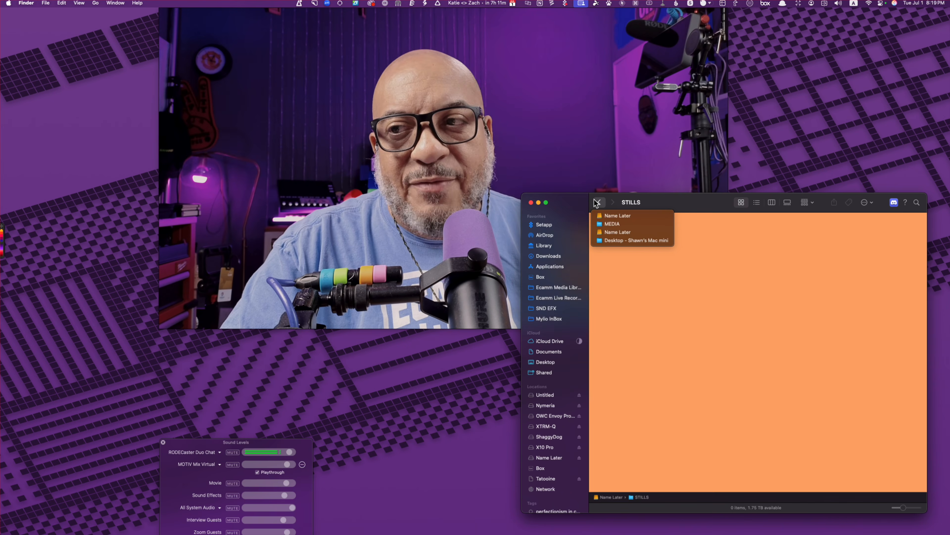
click(604, 217)
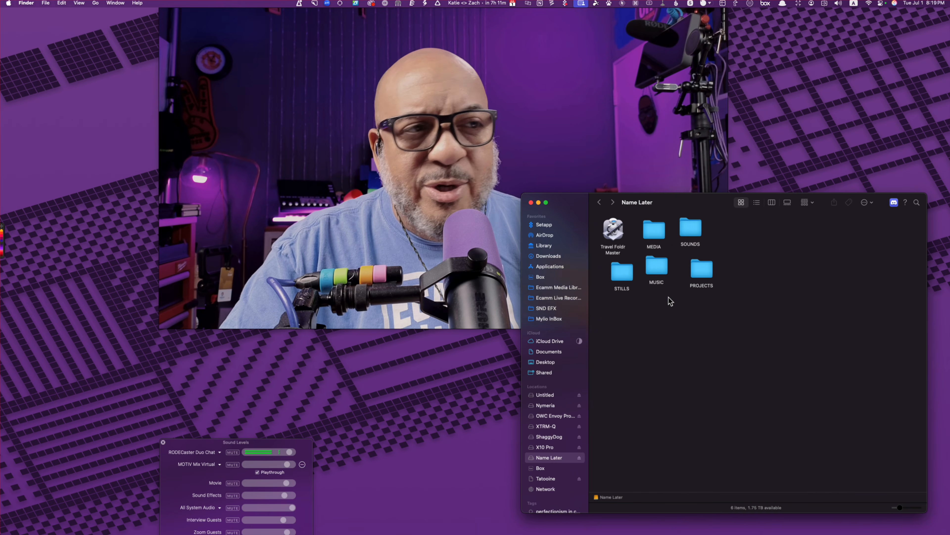
Preview the Curious George track in the MUSIC folder and go back to the drive's main folder
click(659, 273)
double_click(658, 272)
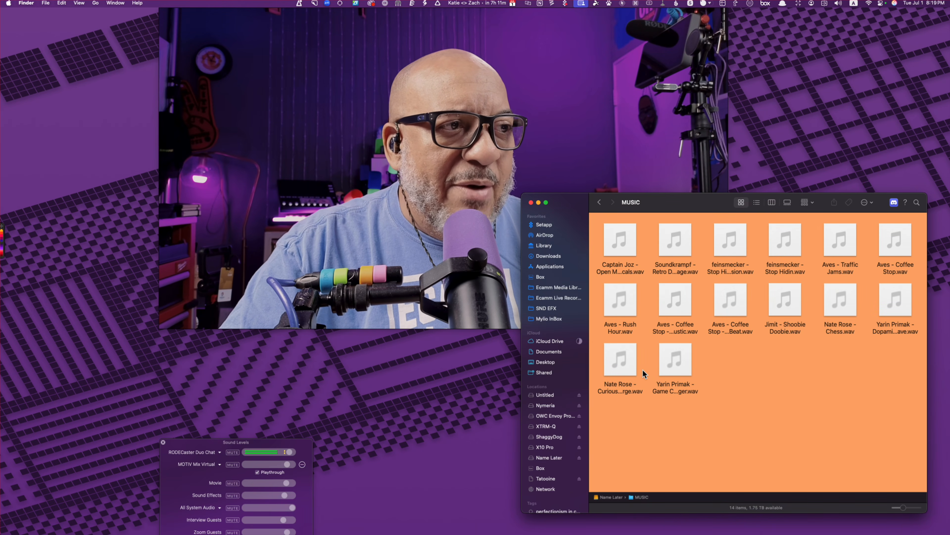
click(623, 370)
key(space)
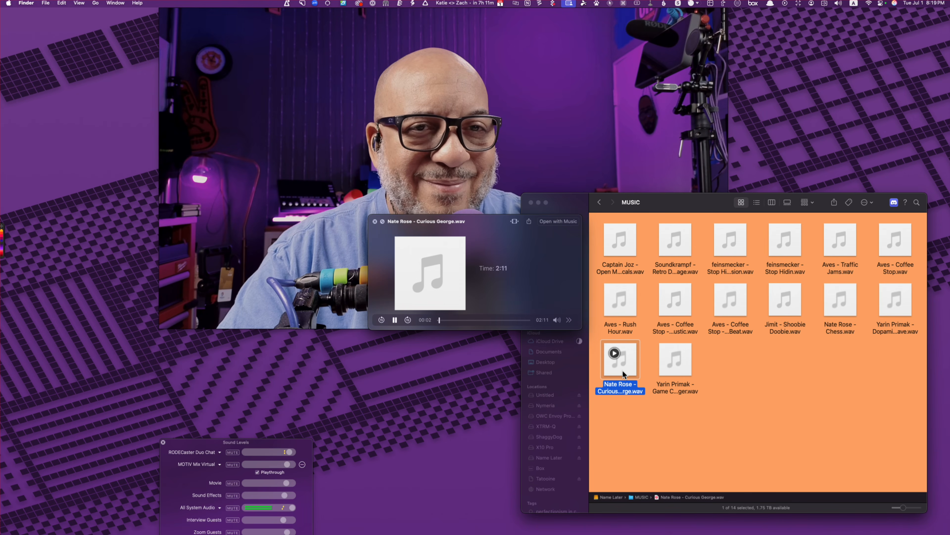
key(space)
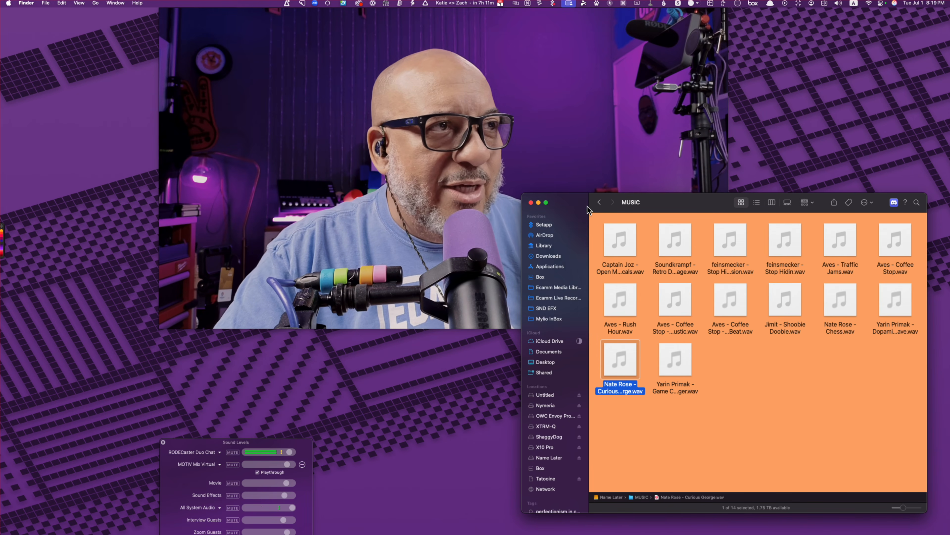
click(599, 202)
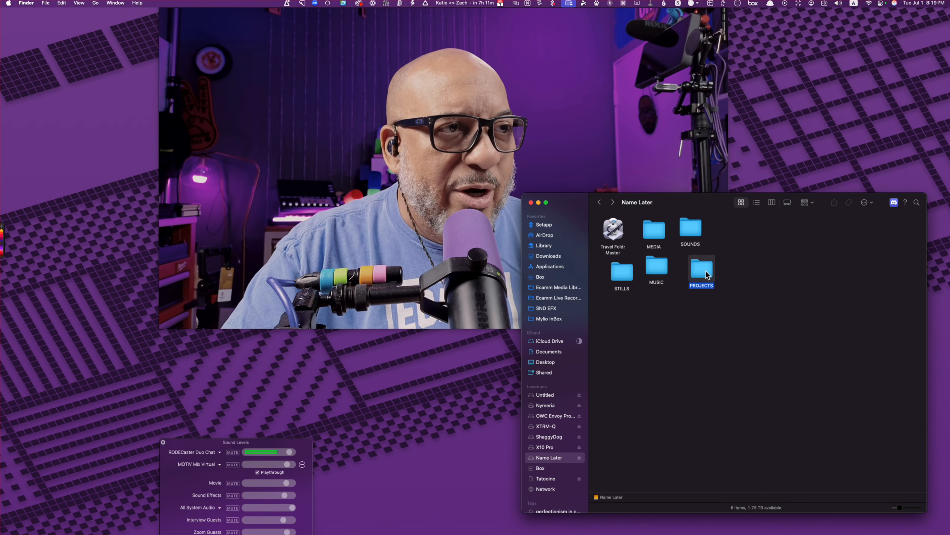
Look inside the PROJECTS folder, return to the drive's main folder and close the file window
double_click(702, 270)
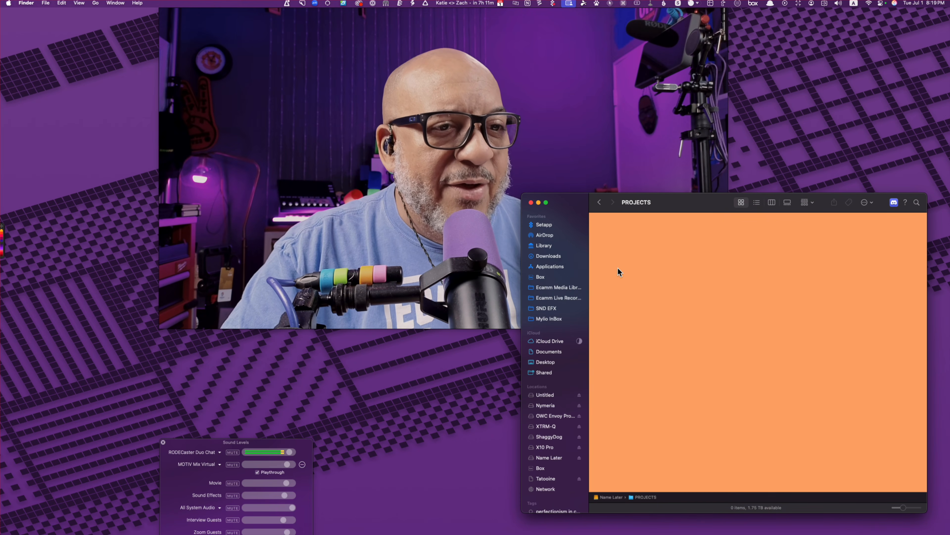
click(599, 203)
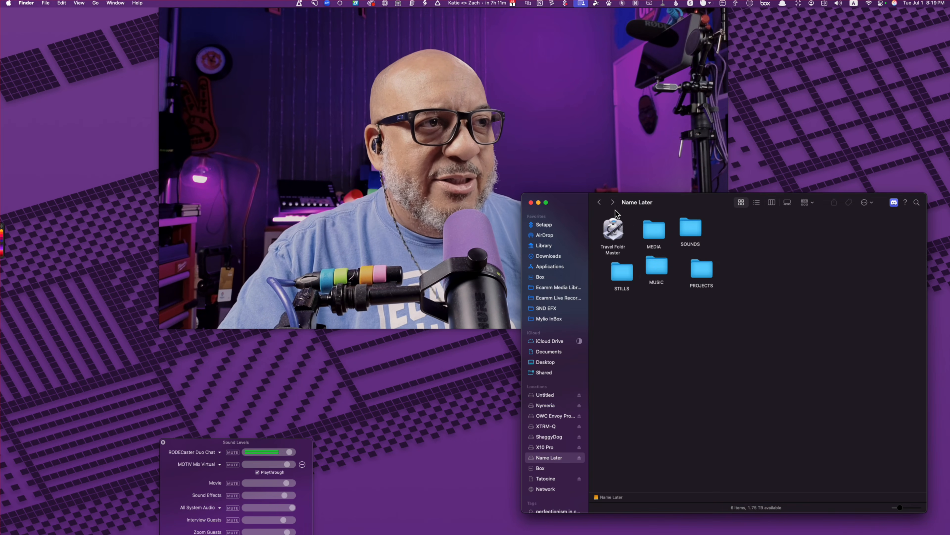
click(532, 202)
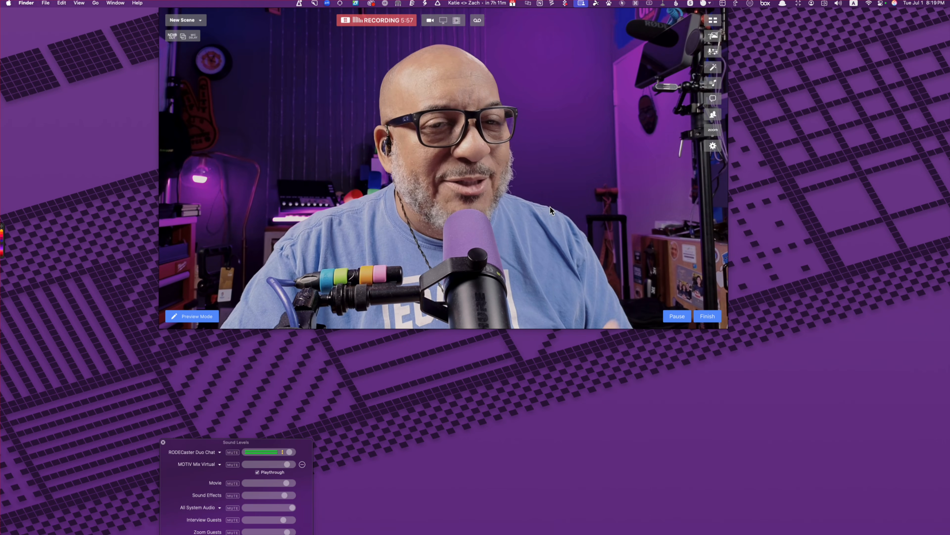
Launch DaVinci Resolve with the app launcher
key(super+space)
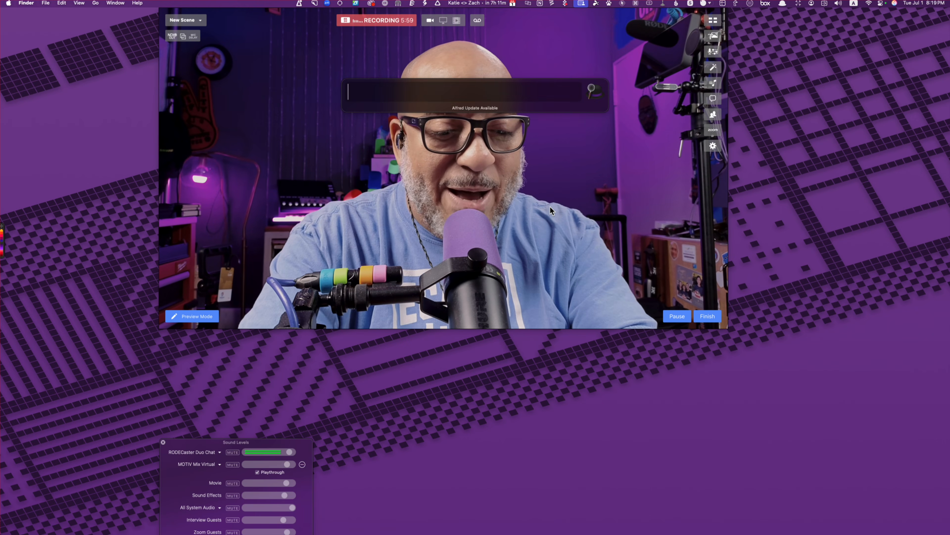
text(d)
key(Return)
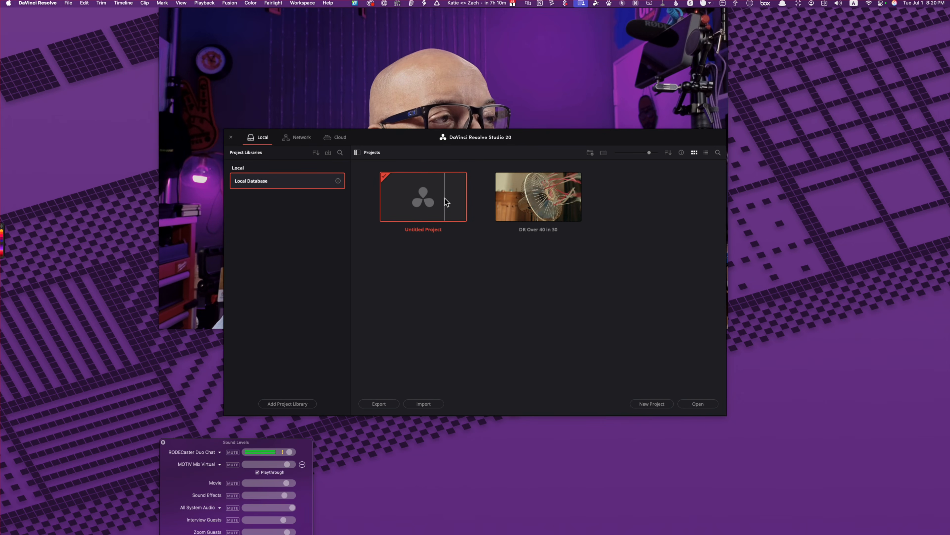
Open the project settings of Untitled Project and set the timeline frame rate to 30 frames per second
right_click(538, 195)
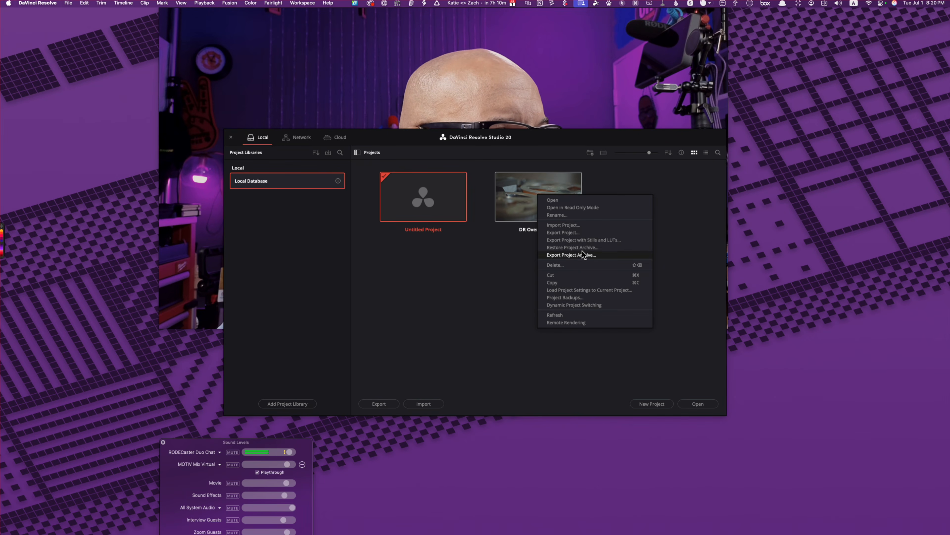
click(501, 279)
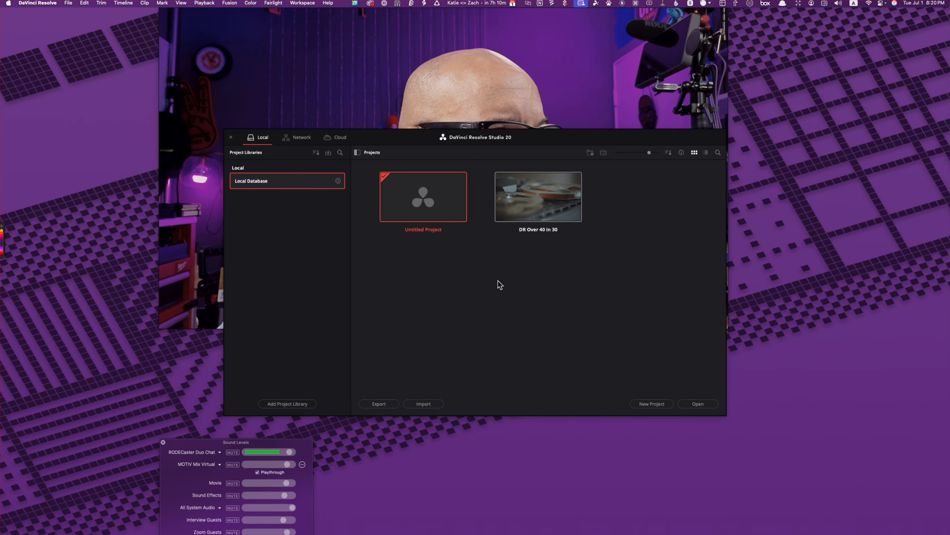
right_click(440, 212)
click(486, 273)
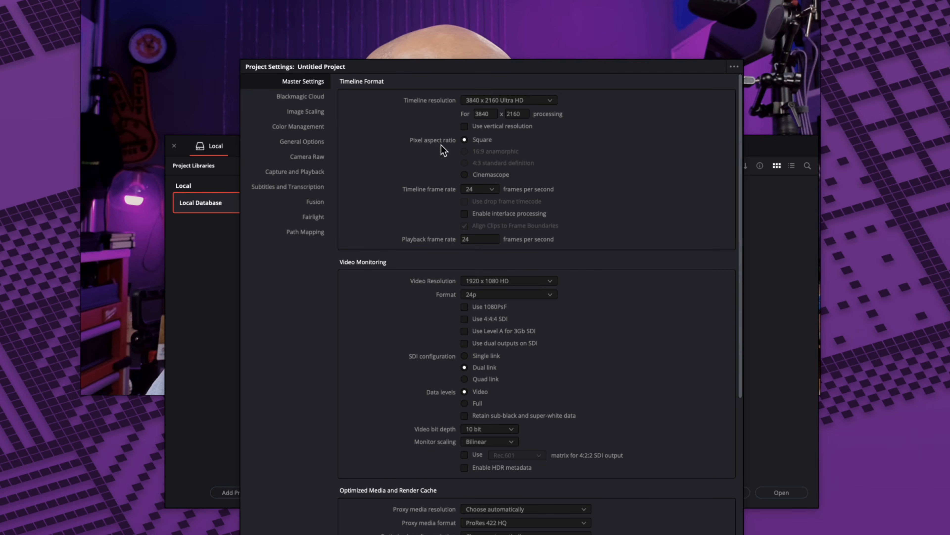
click(489, 190)
click(476, 266)
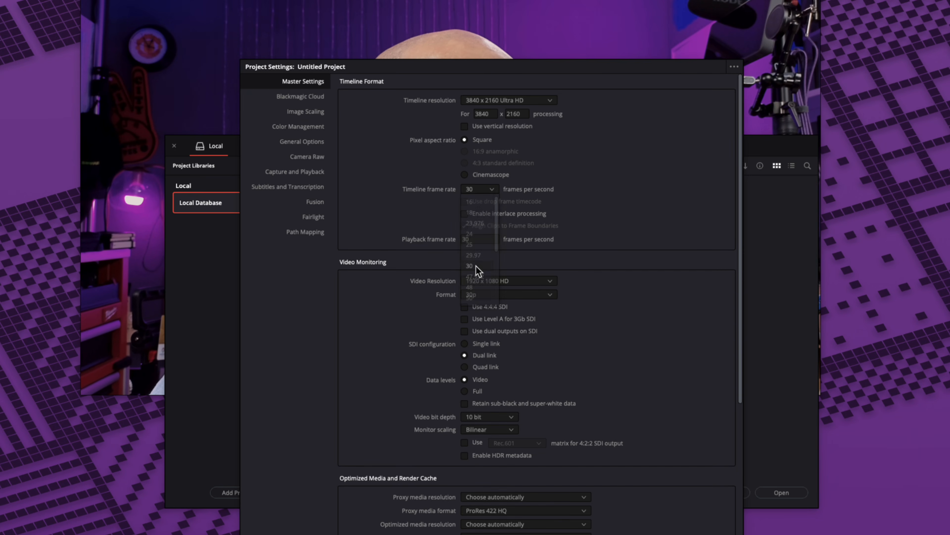
Set the proxy generation location to the PROXIES folder inside MEDIA on the Name Later drive
scroll(580, 244, down, 2)
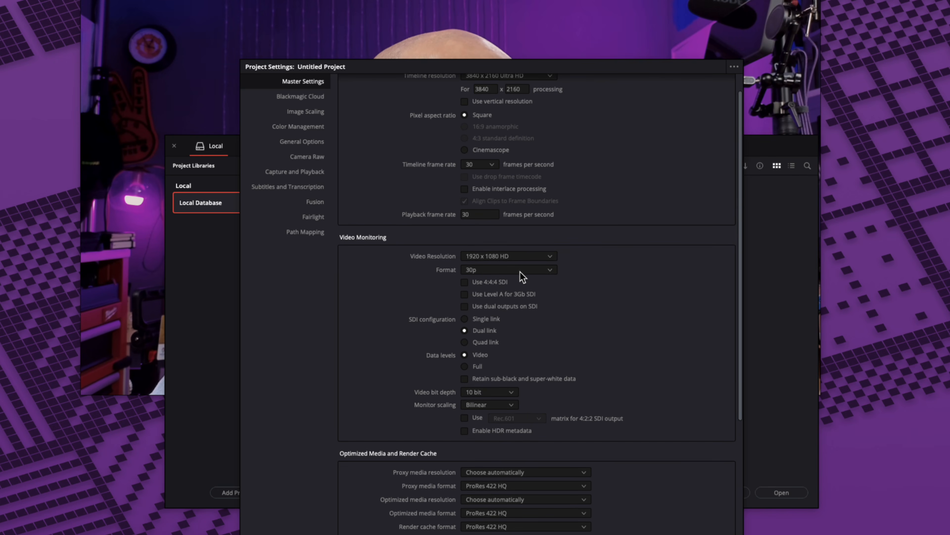
scroll(606, 300, down, 6)
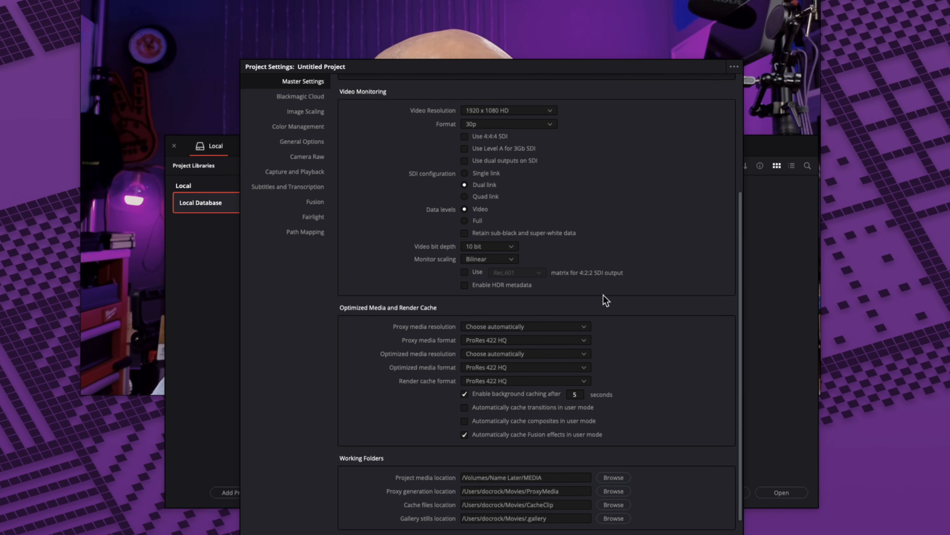
scroll(606, 300, down, 2)
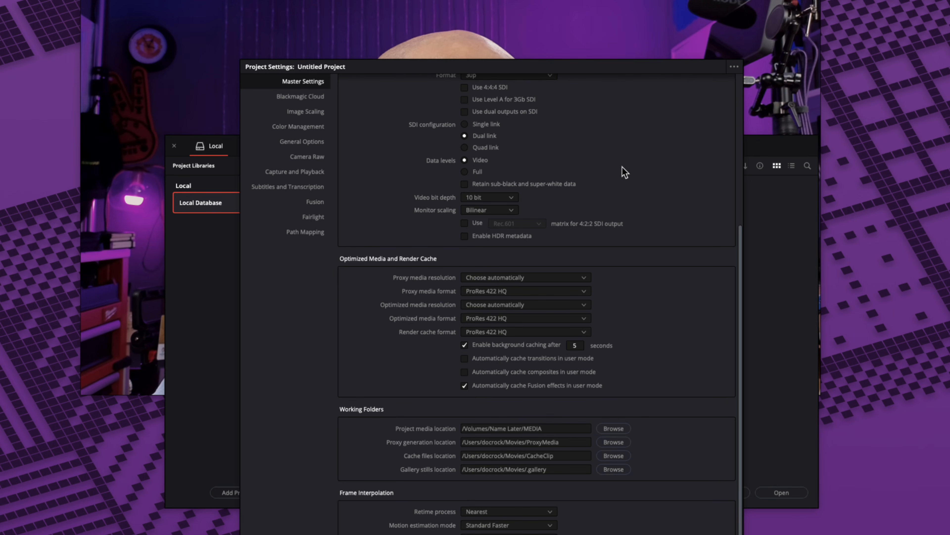
drag(621, 70, 633, 14)
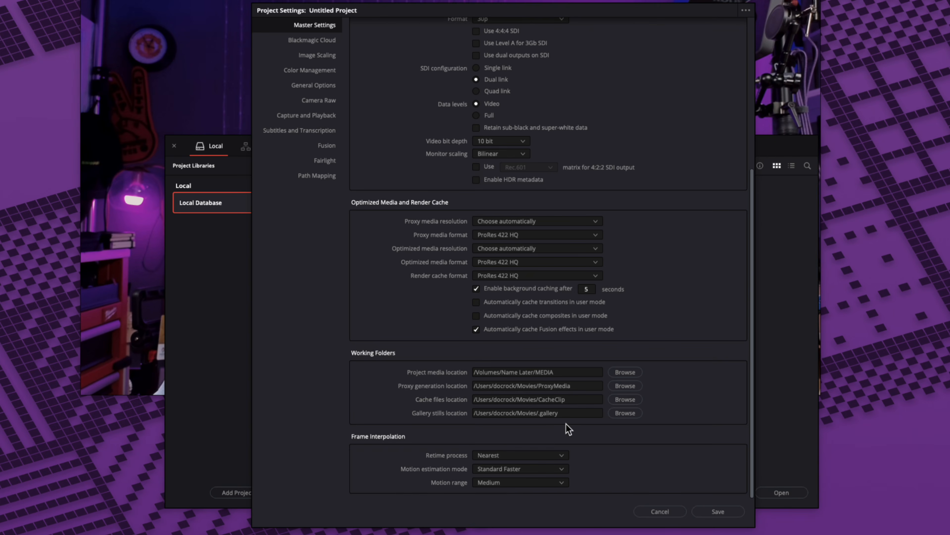
click(624, 386)
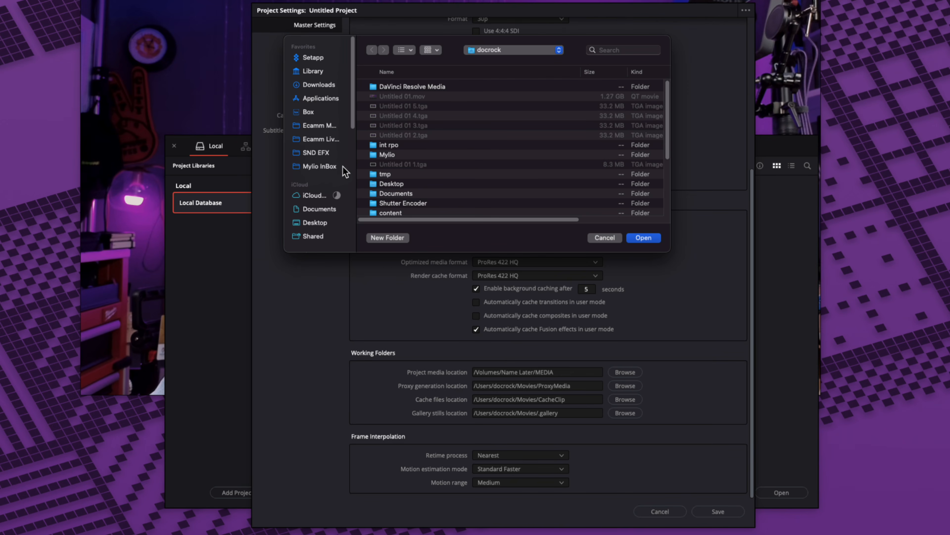
scroll(313, 221, down, 5)
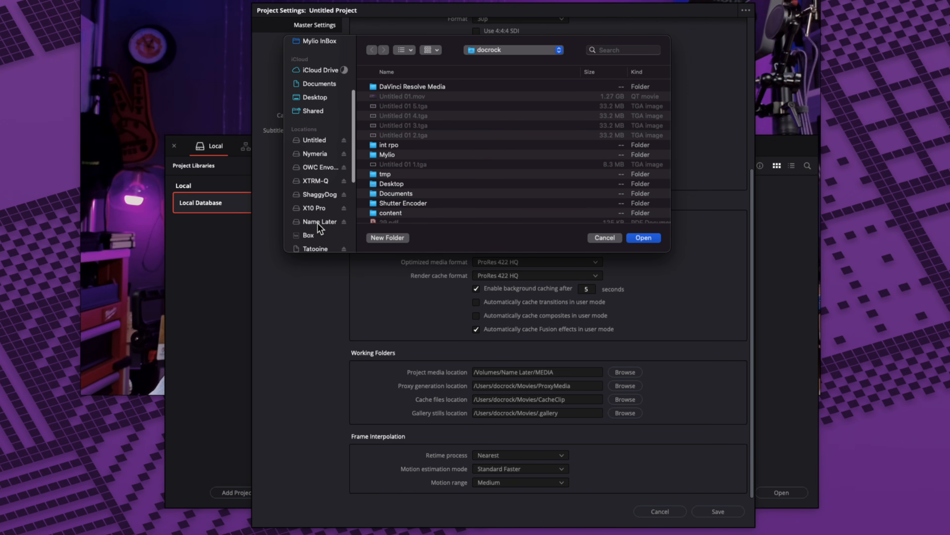
click(318, 223)
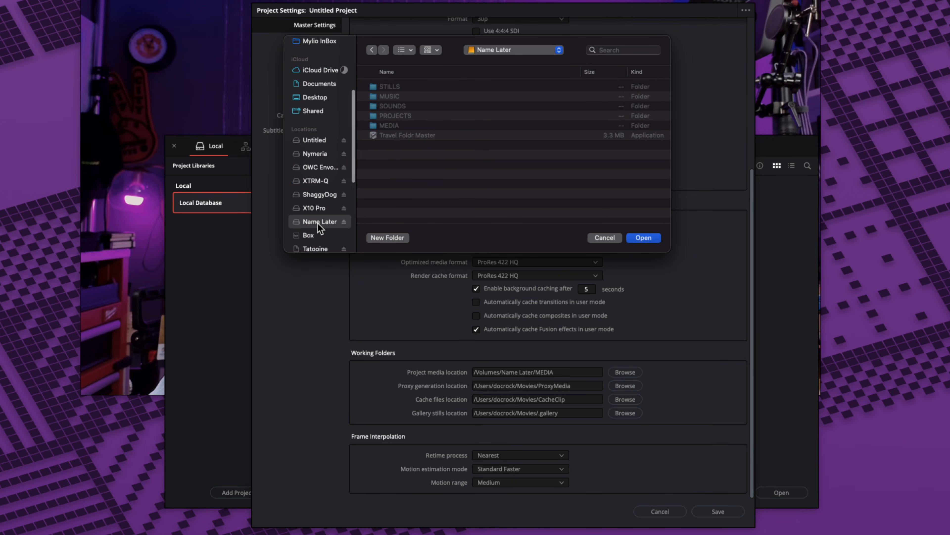
double_click(396, 125)
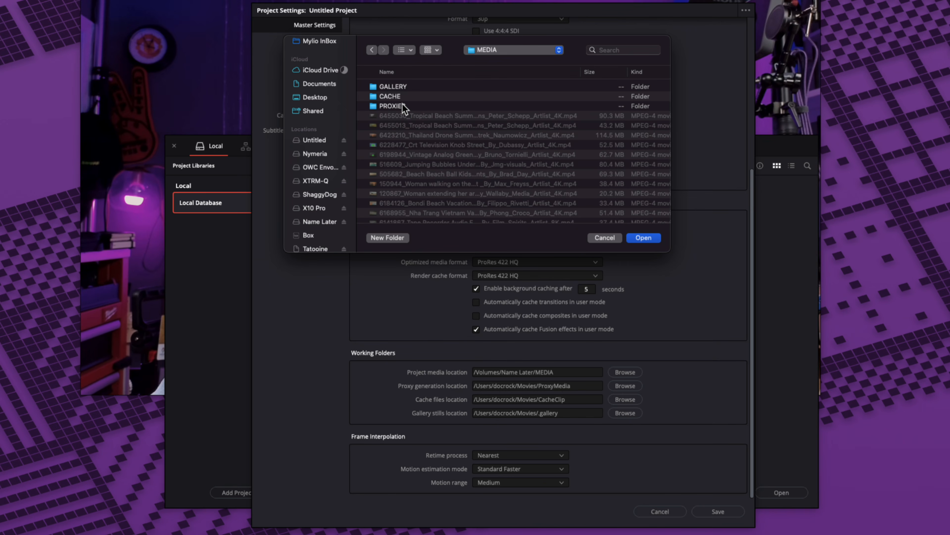
click(403, 105)
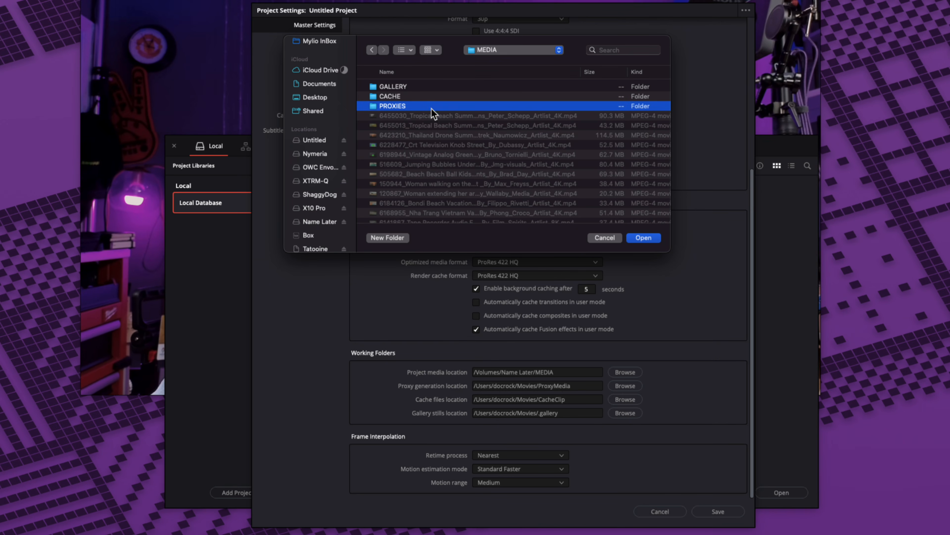
click(643, 239)
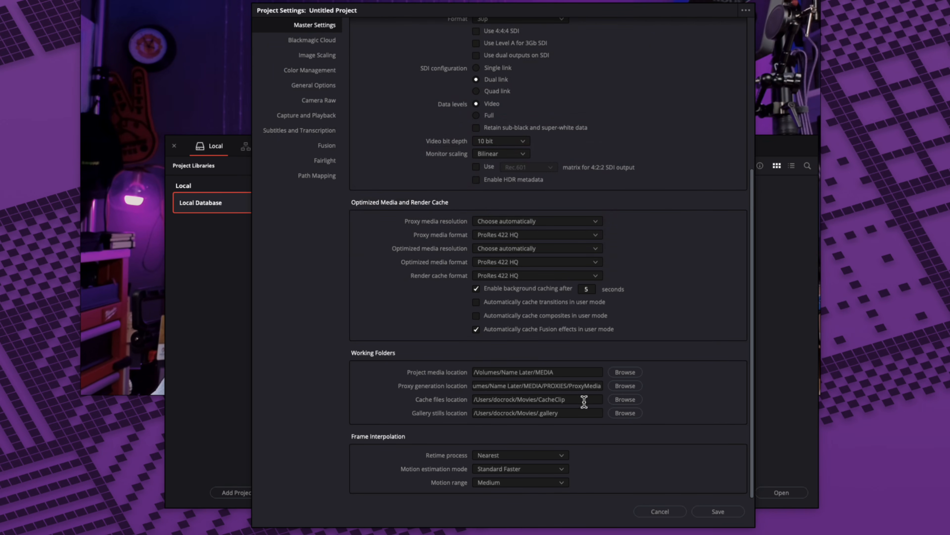
Set the cache files location to the CACHE folder inside MEDIA on the Name Later drive
click(584, 401)
click(628, 399)
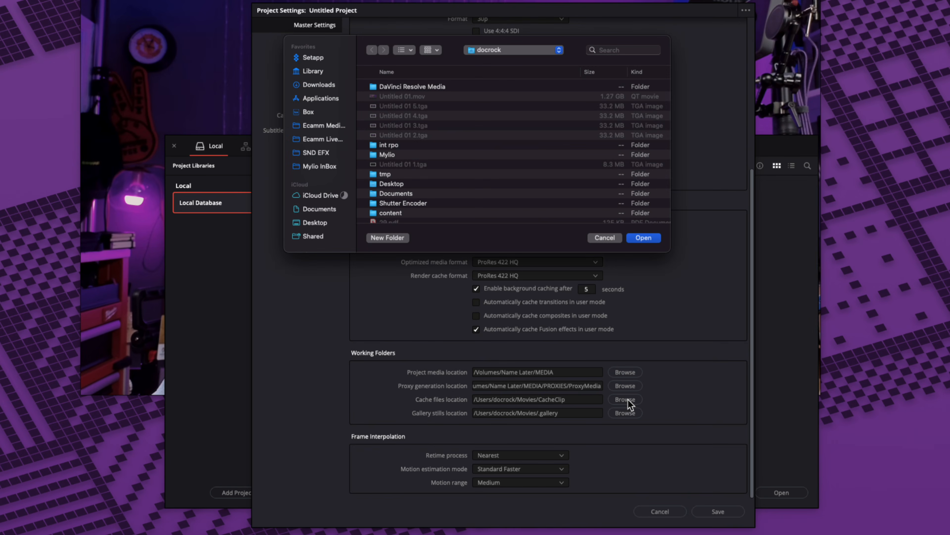
scroll(345, 207, down, 5)
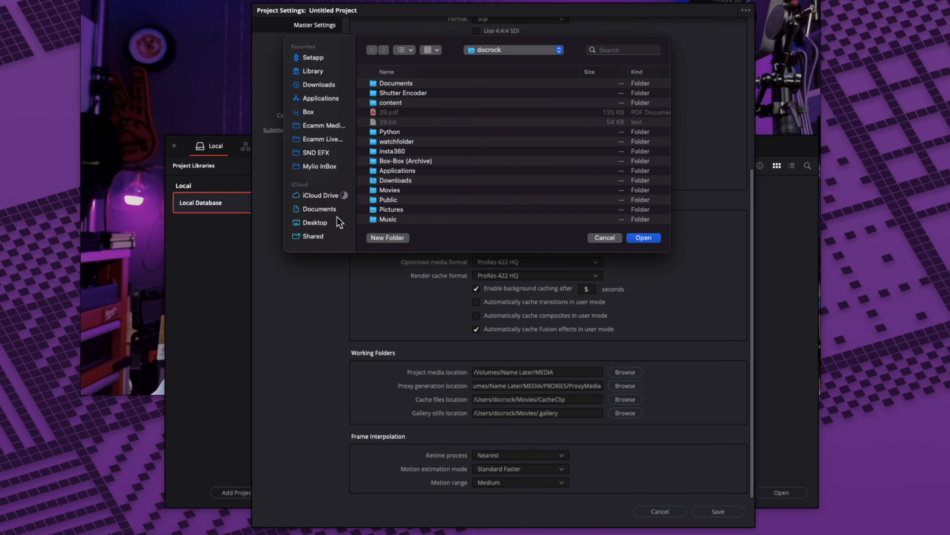
scroll(310, 161, down, 8)
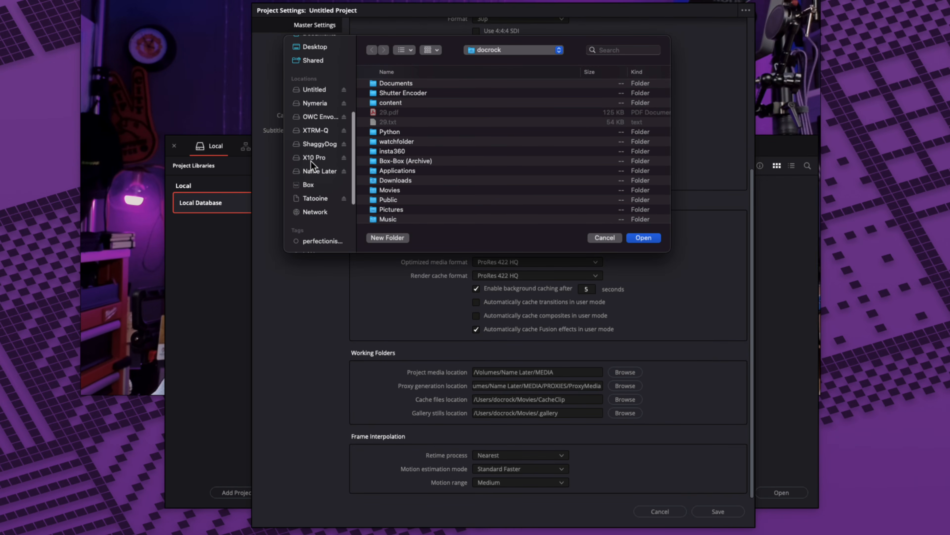
click(316, 171)
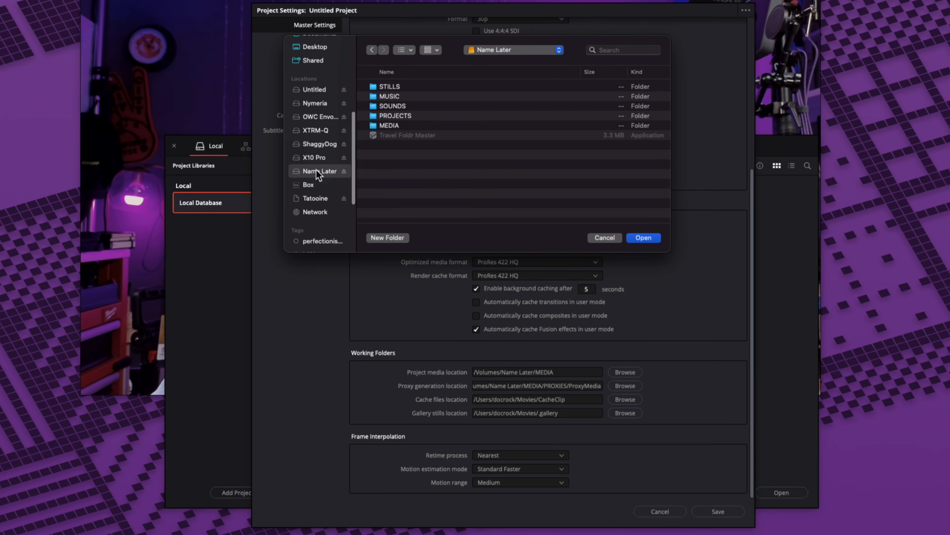
double_click(403, 125)
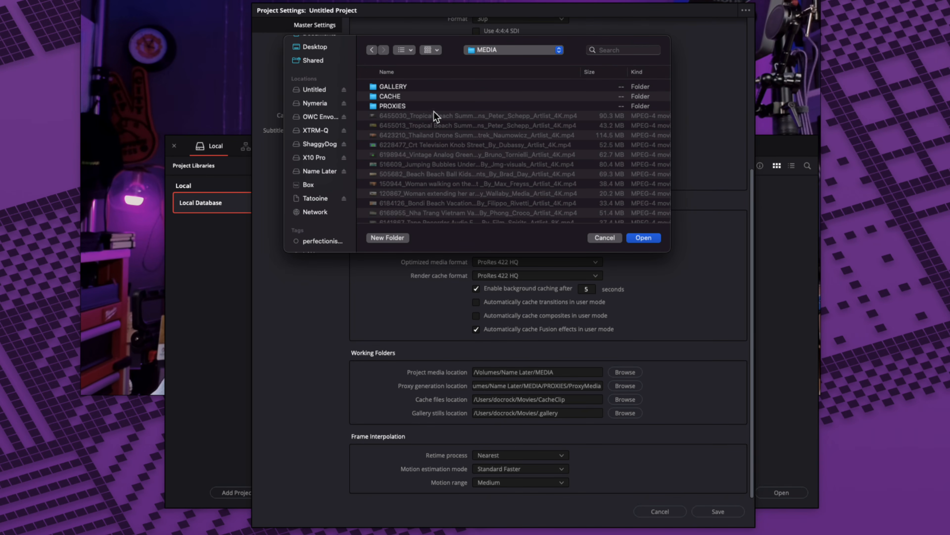
click(392, 96)
click(644, 238)
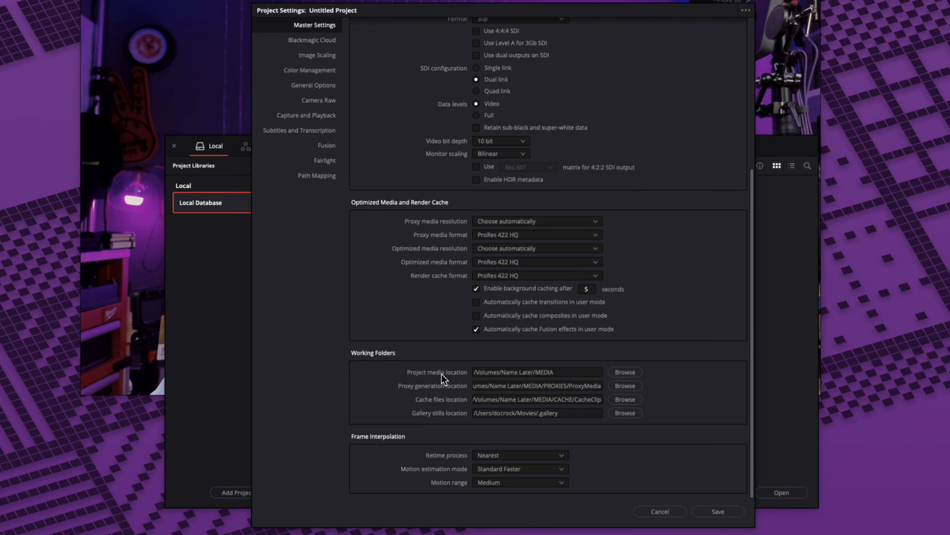
Set the gallery stills location to the GALLERY folder inside MEDIA on the Name Later drive and save the project settings
click(625, 413)
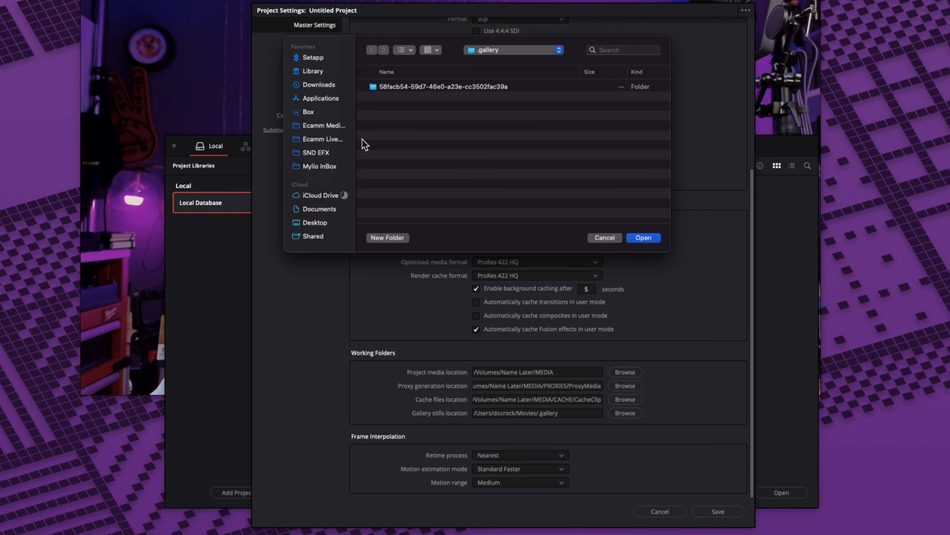
scroll(328, 203, down, 5)
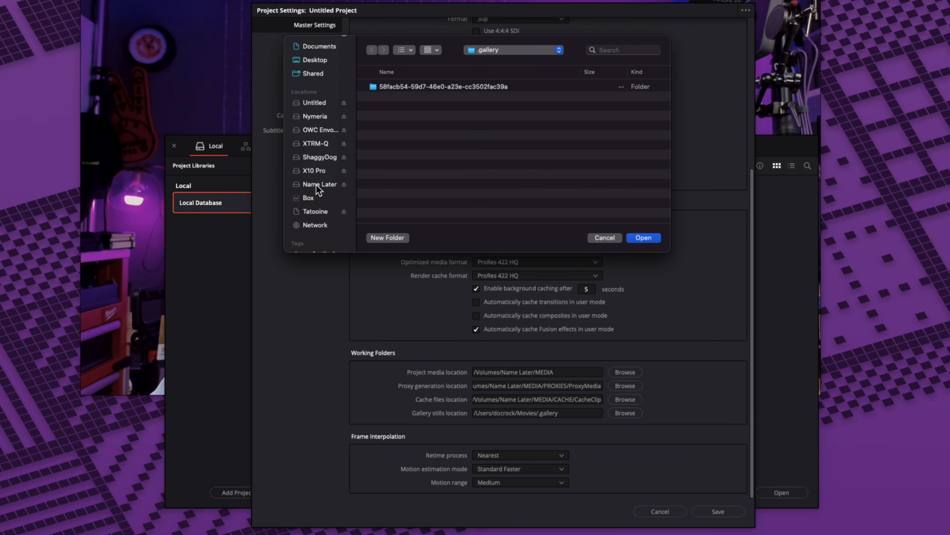
click(316, 184)
double_click(396, 124)
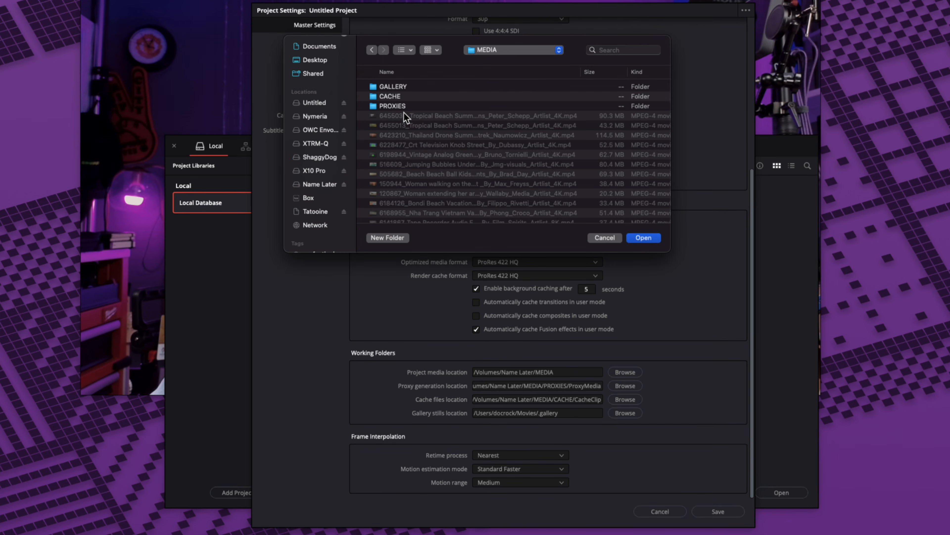
click(407, 86)
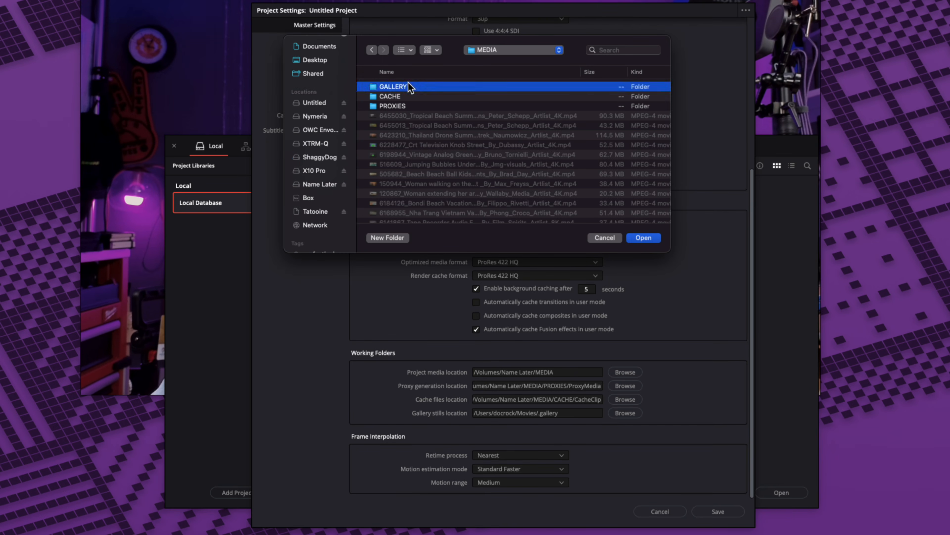
click(642, 238)
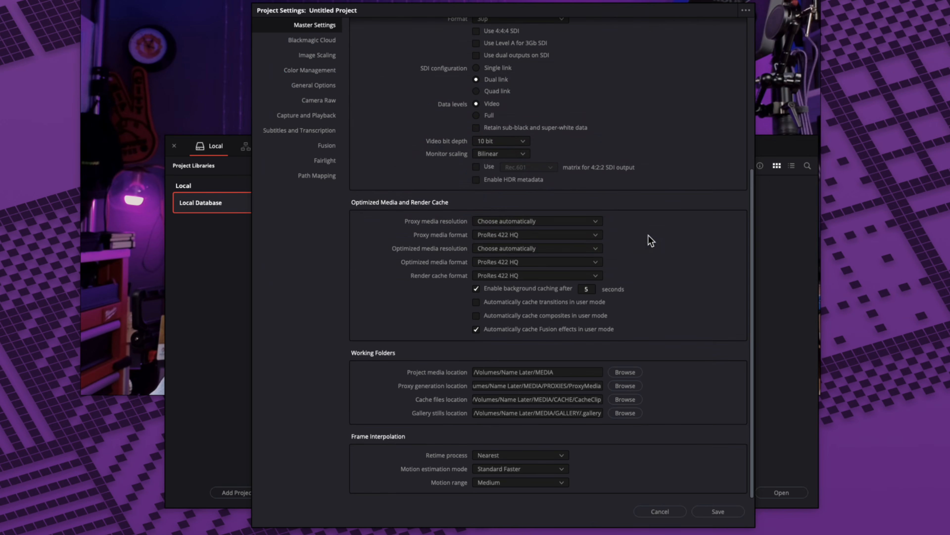
click(715, 511)
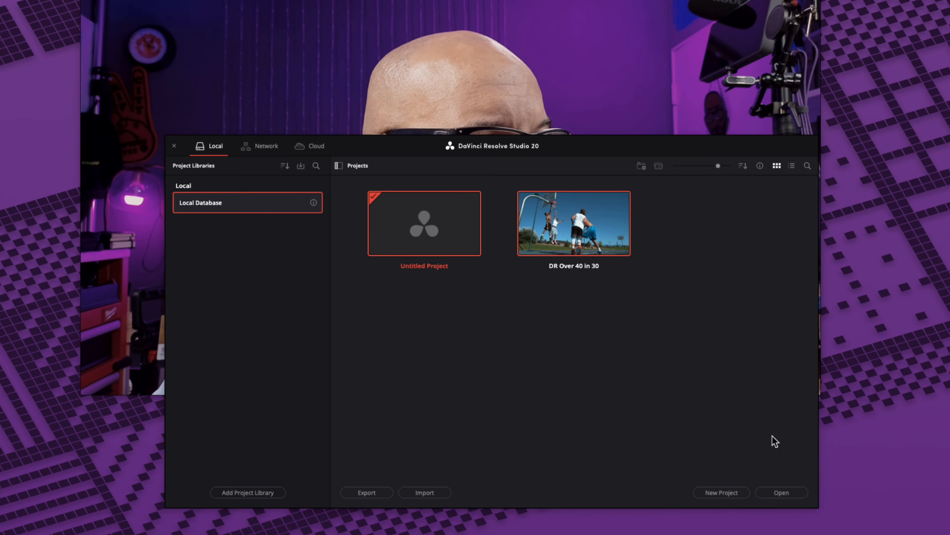
Open the DR Over 40 in 30 project, saving the changes to Untitled Project
click(783, 494)
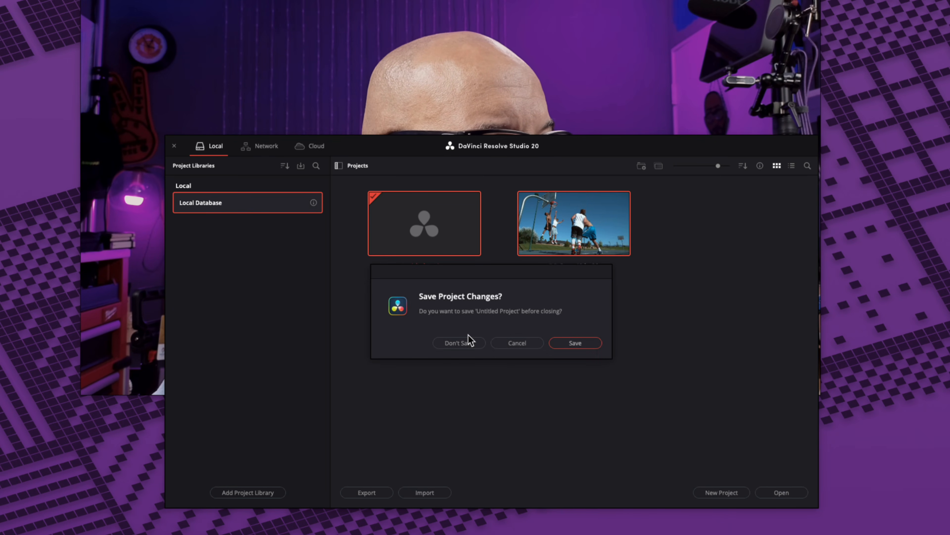
click(566, 345)
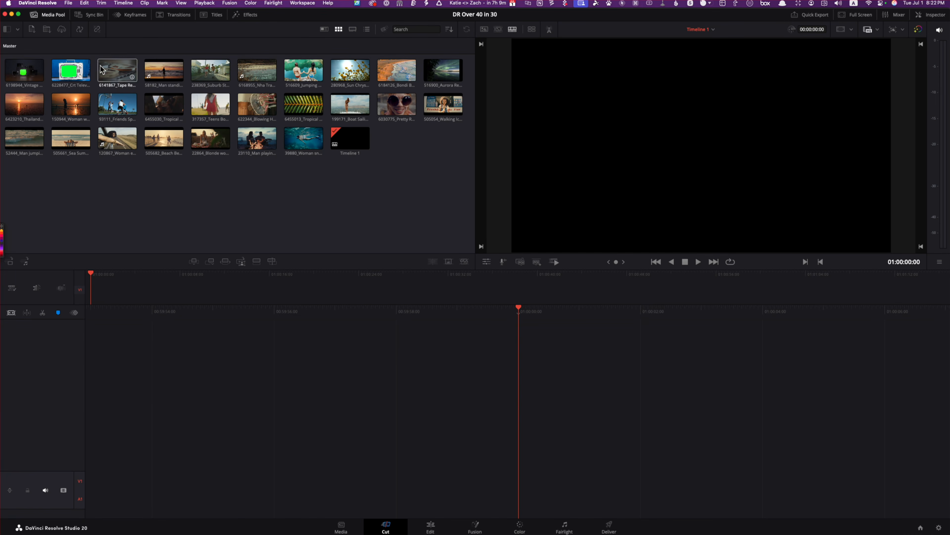
click(358, 139)
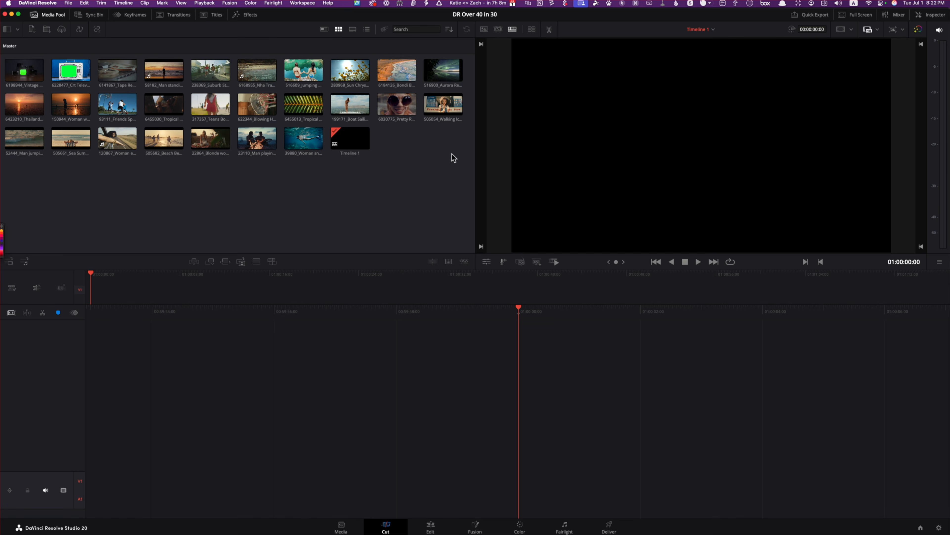
Browse the MEDIA folder of the Name Later drive on the Media page and return to the Cut page
click(341, 526)
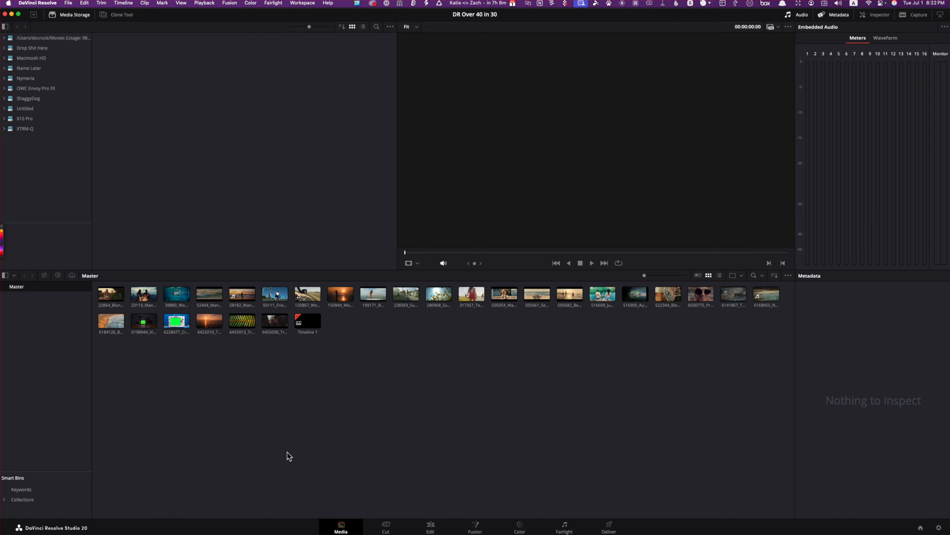
click(29, 70)
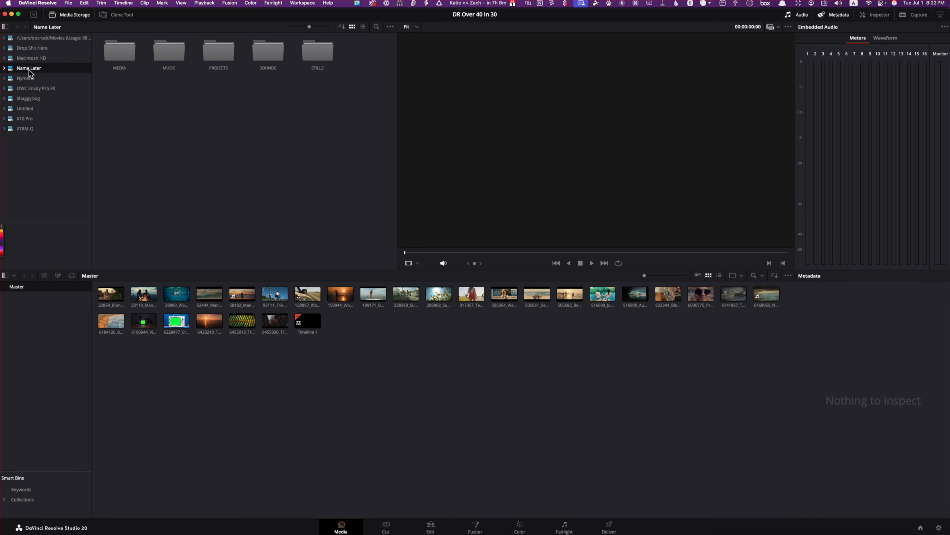
double_click(112, 53)
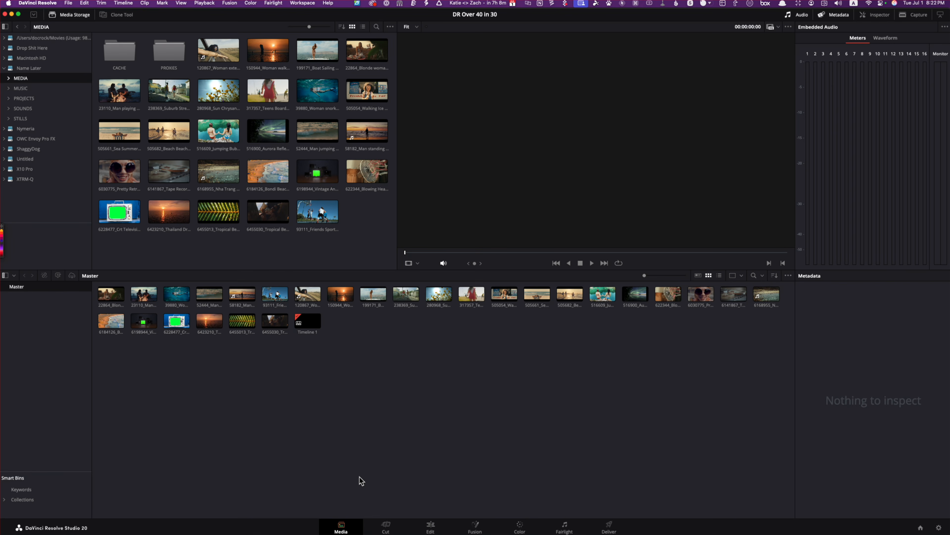
click(389, 523)
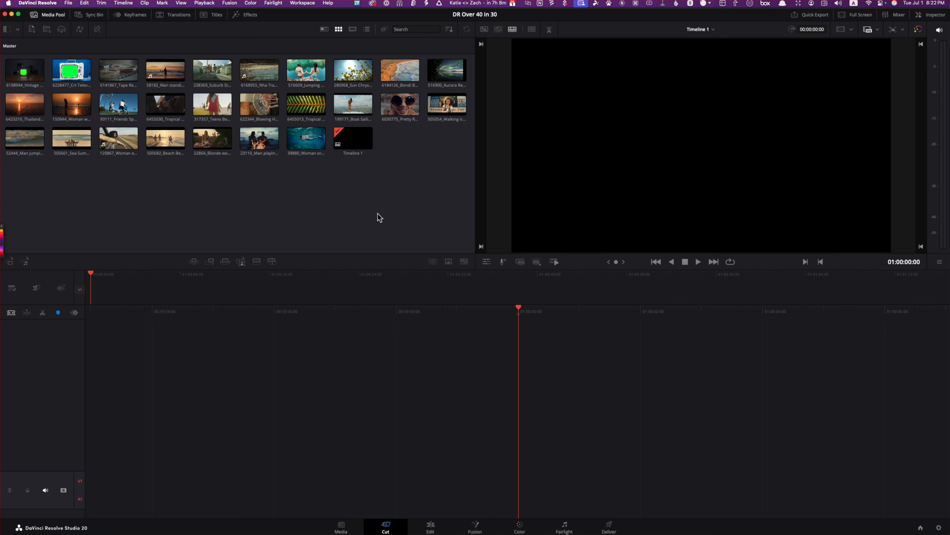
Delete Timeline 1 from the media pool
right_click(368, 147)
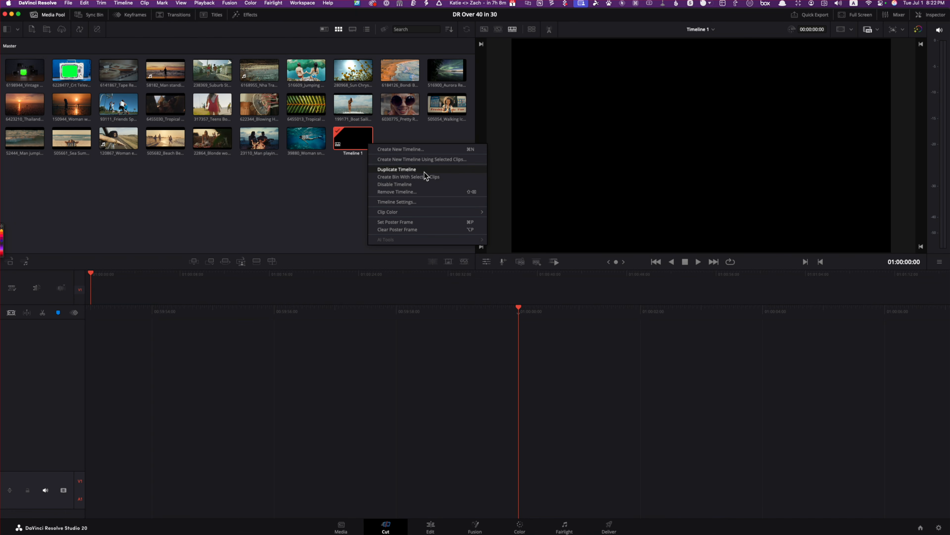
click(315, 206)
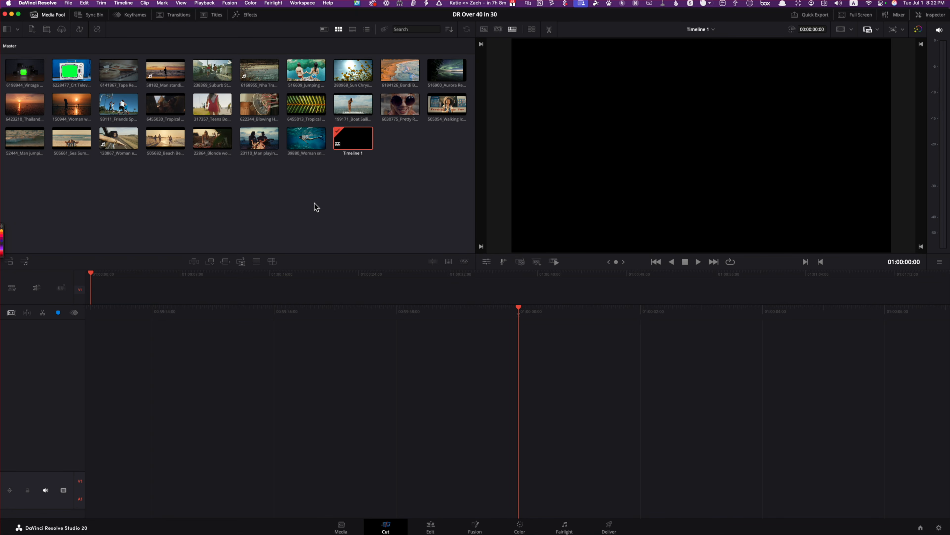
right_click(339, 134)
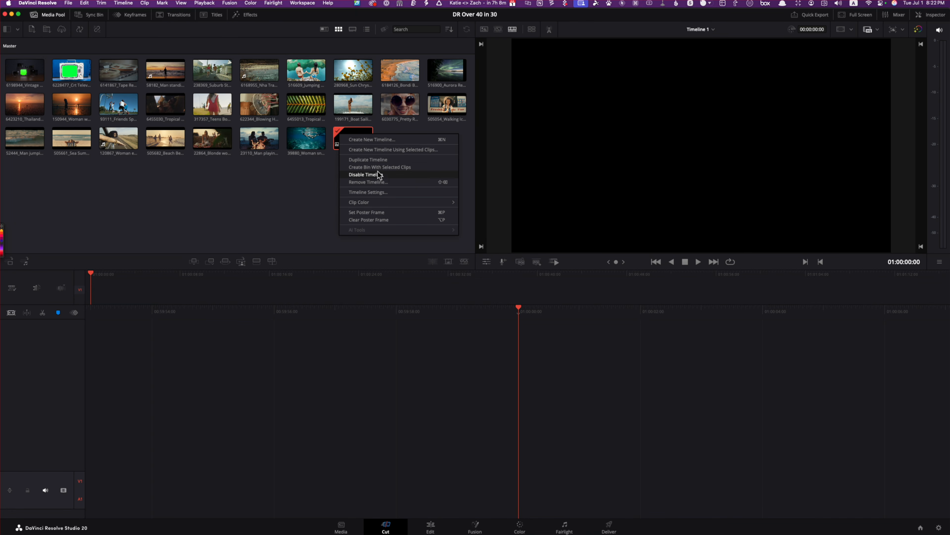
click(406, 183)
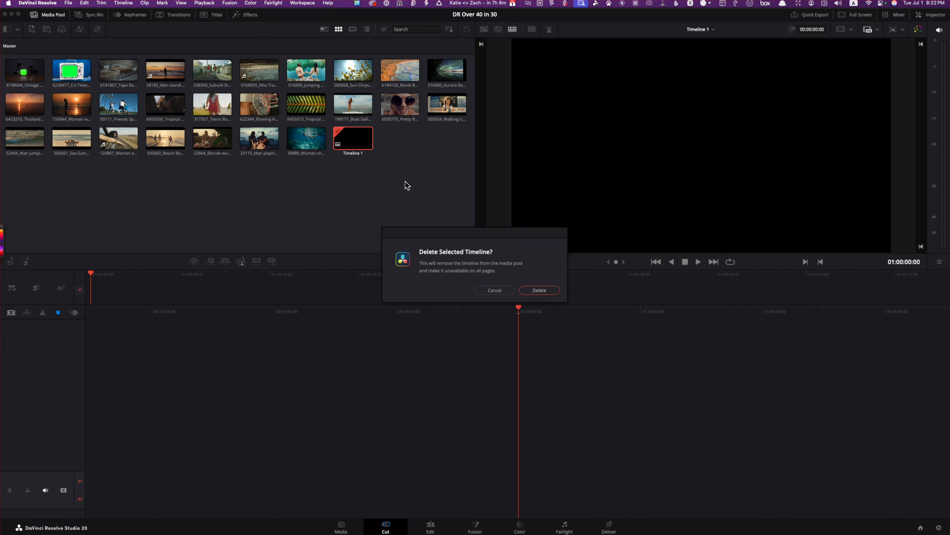
click(541, 290)
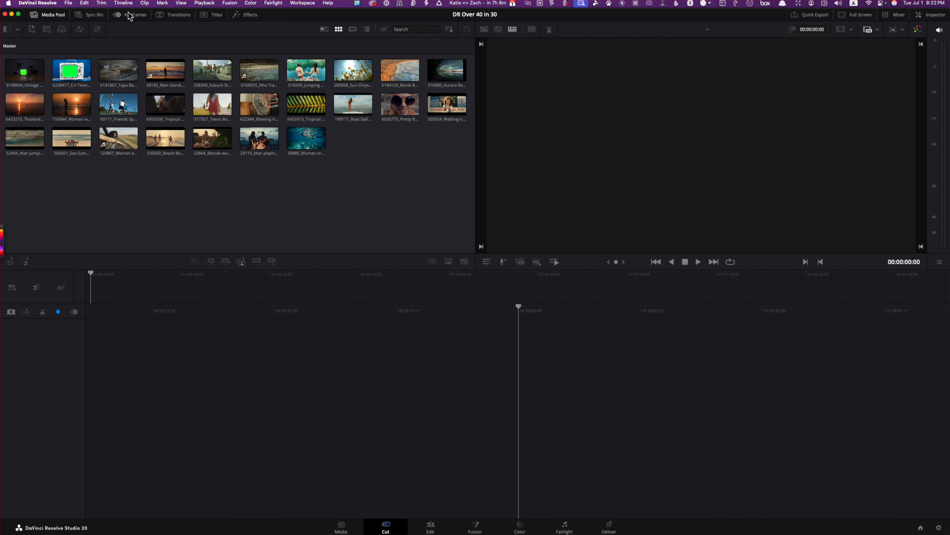
click(125, 4)
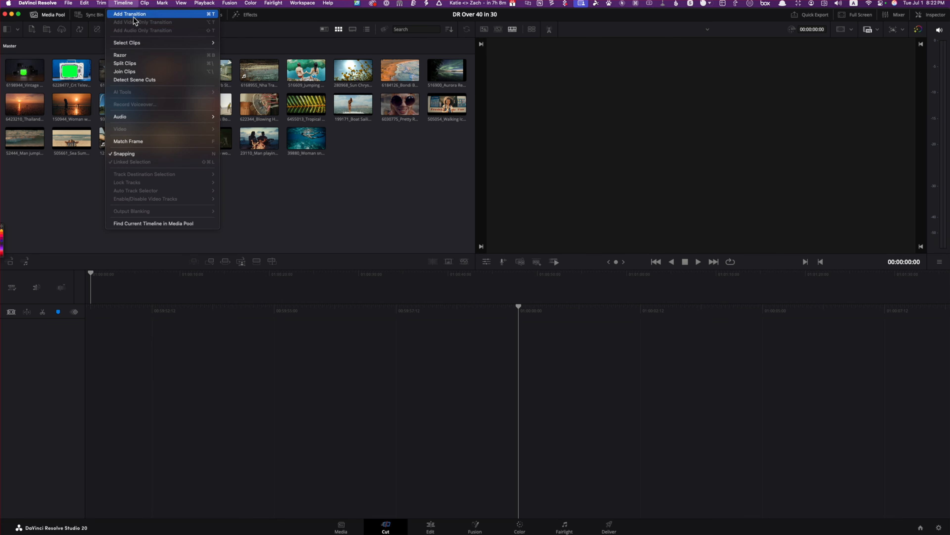
click(288, 210)
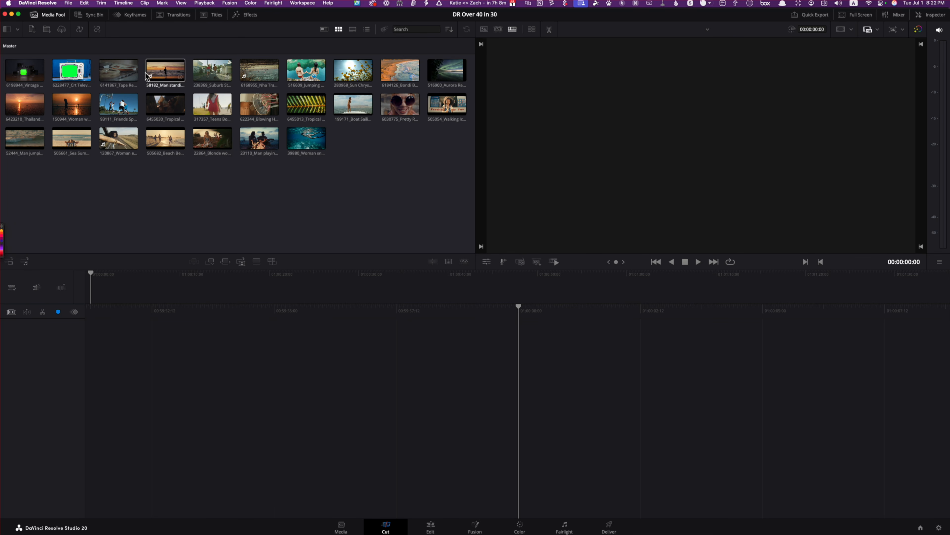
Preview the 238369_Suburb Street Adventure Couple clip in the source viewer and return to the timeline view
click(156, 72)
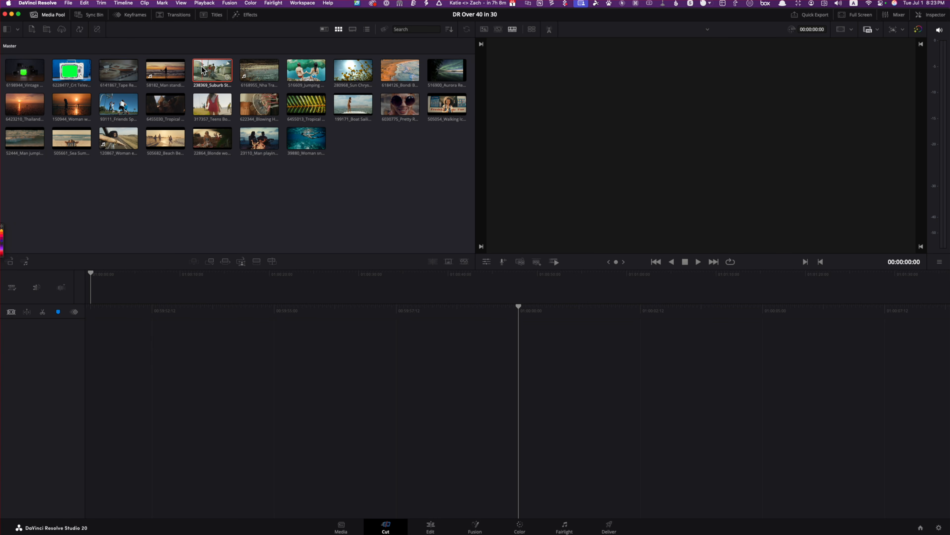
click(483, 29)
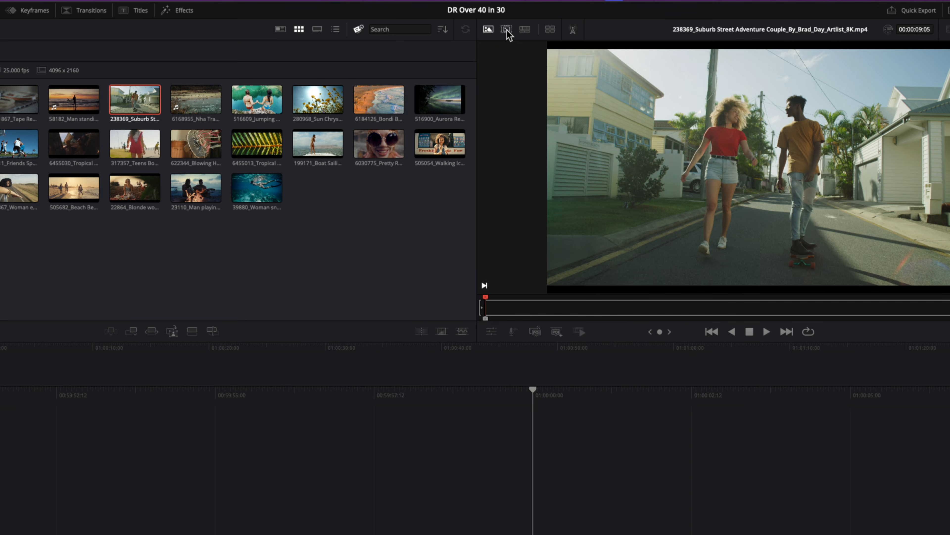
click(525, 32)
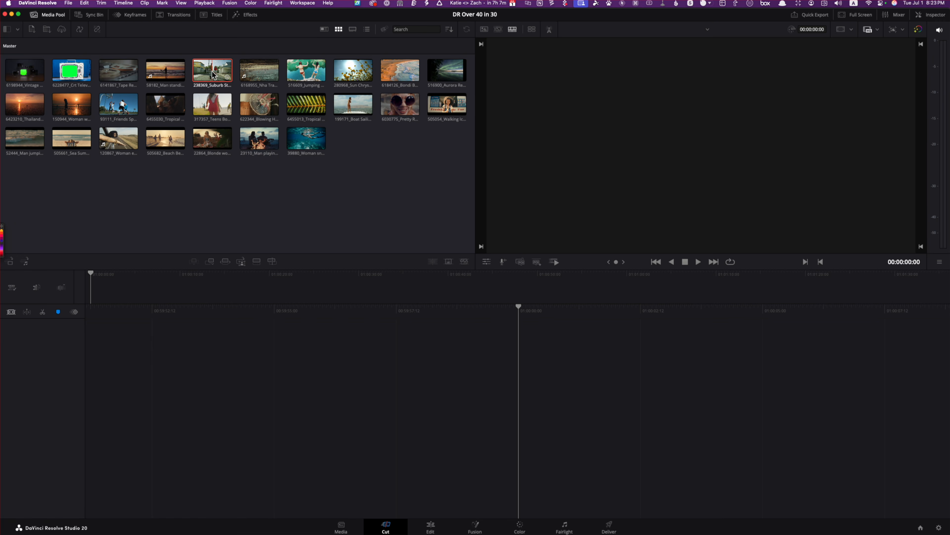
Create a timeline from the 238369_Suburb Street clip, select the clip and move the playhead to about 01:00:07:03
drag(212, 74, 235, 399)
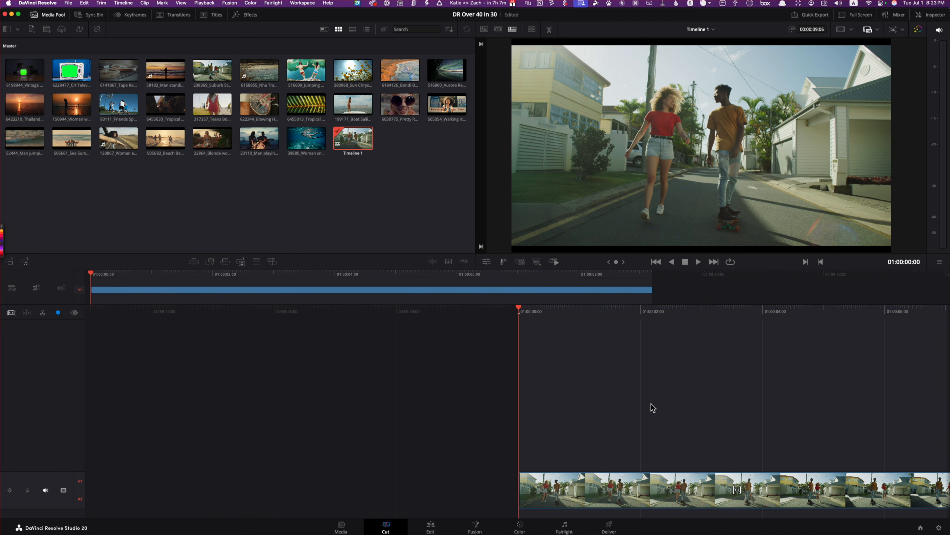
click(745, 486)
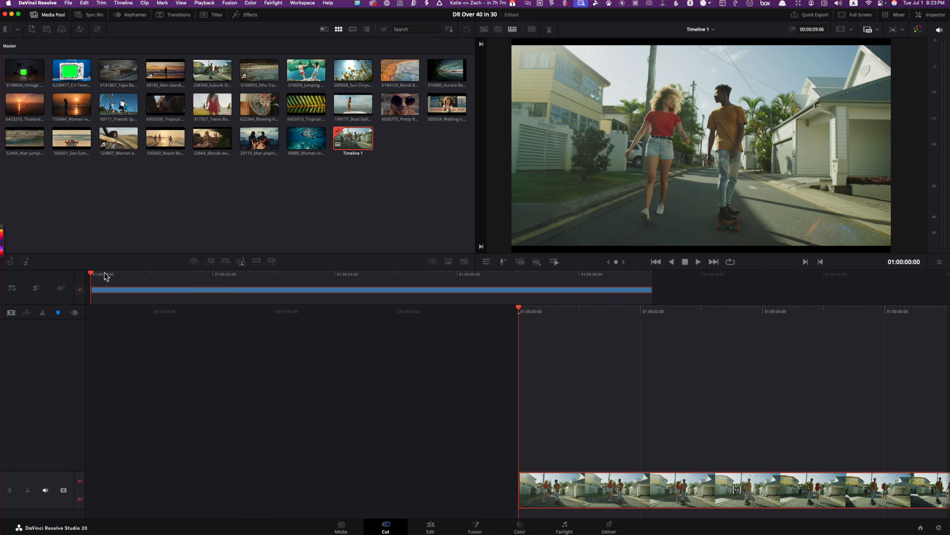
drag(108, 277, 526, 292)
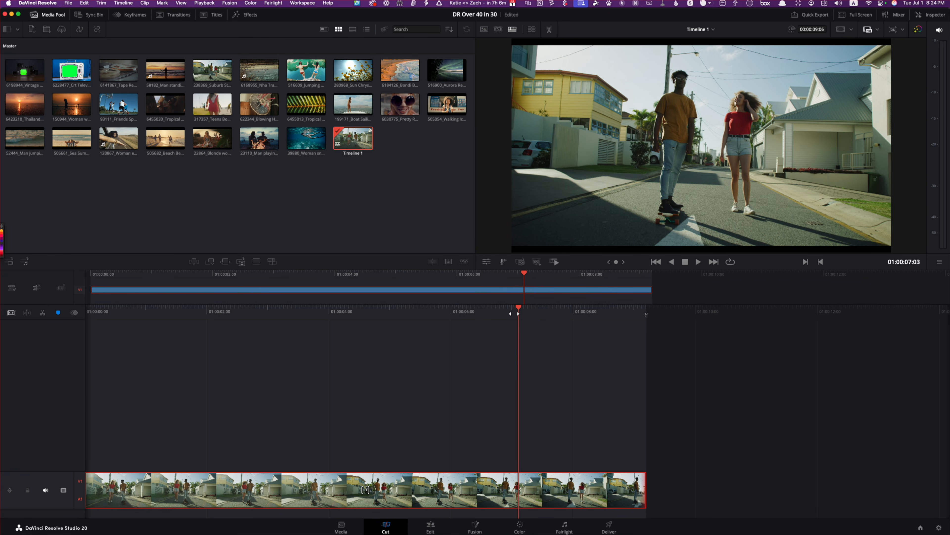
drag(520, 307, 524, 430)
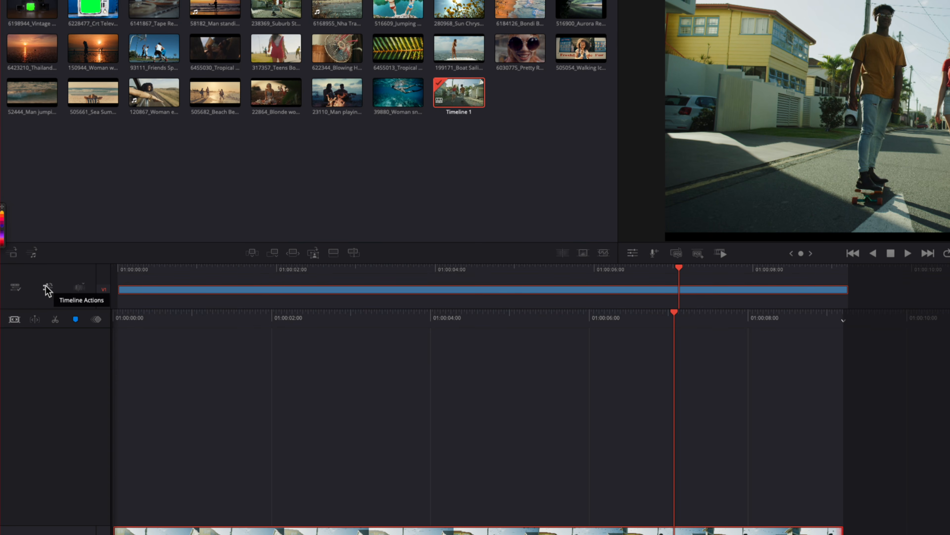
Examine the Cut page's timeline options, timeline actions and clip trimming commands
click(14, 288)
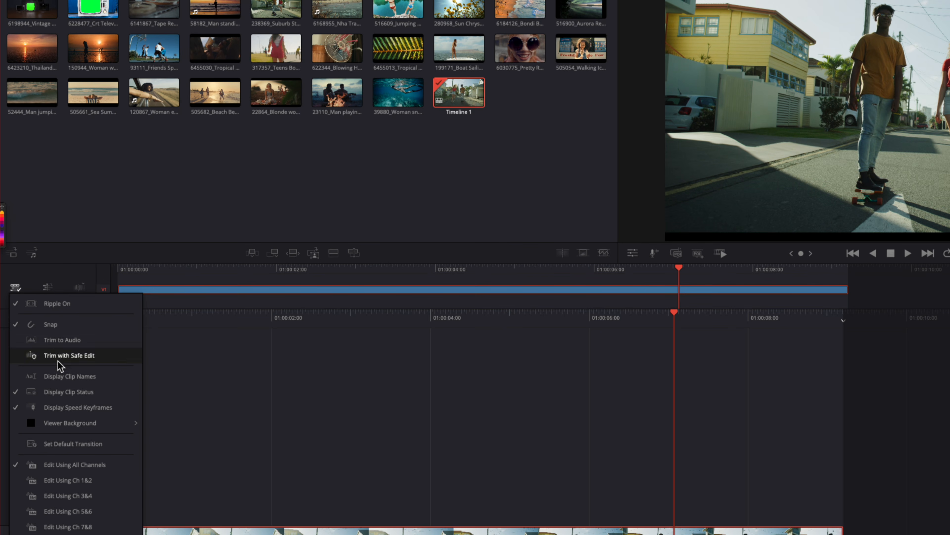
click(46, 286)
click(48, 287)
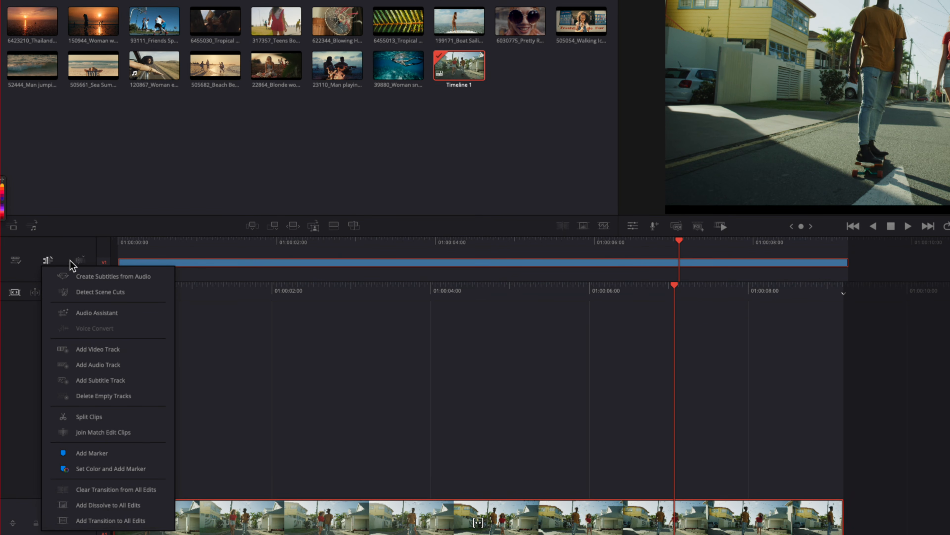
click(80, 260)
click(79, 260)
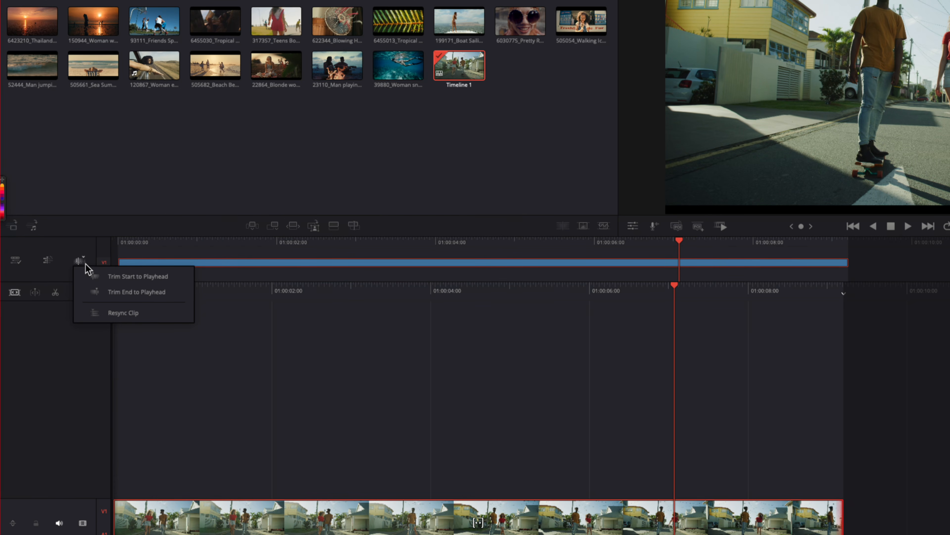
click(68, 246)
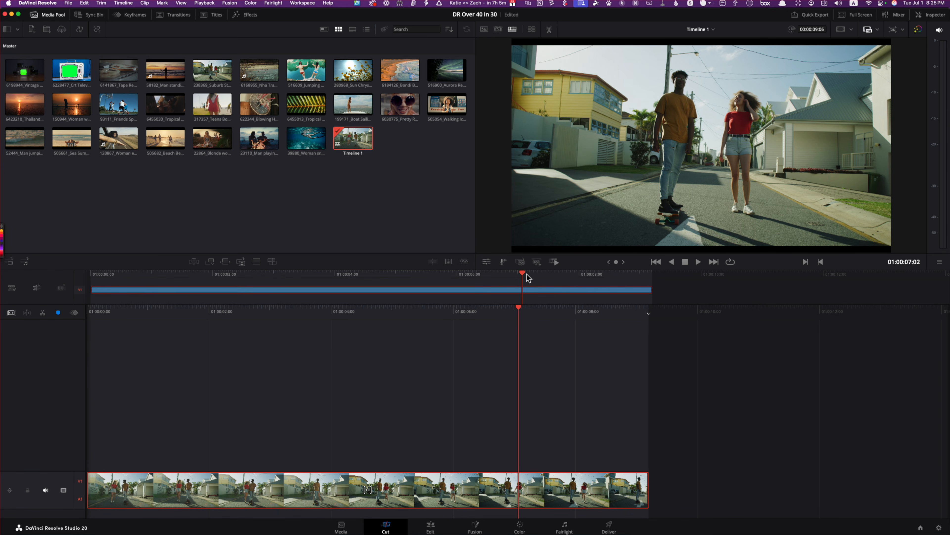
Show all Master bin clips as a source tape and scrub through it to the 93111_Friends basketball clip
drag(525, 277, 498, 302)
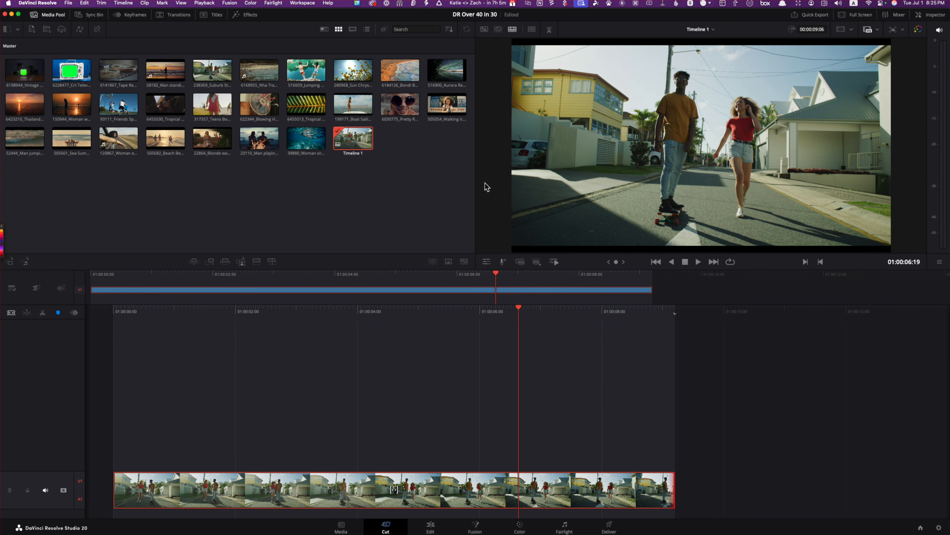
click(499, 30)
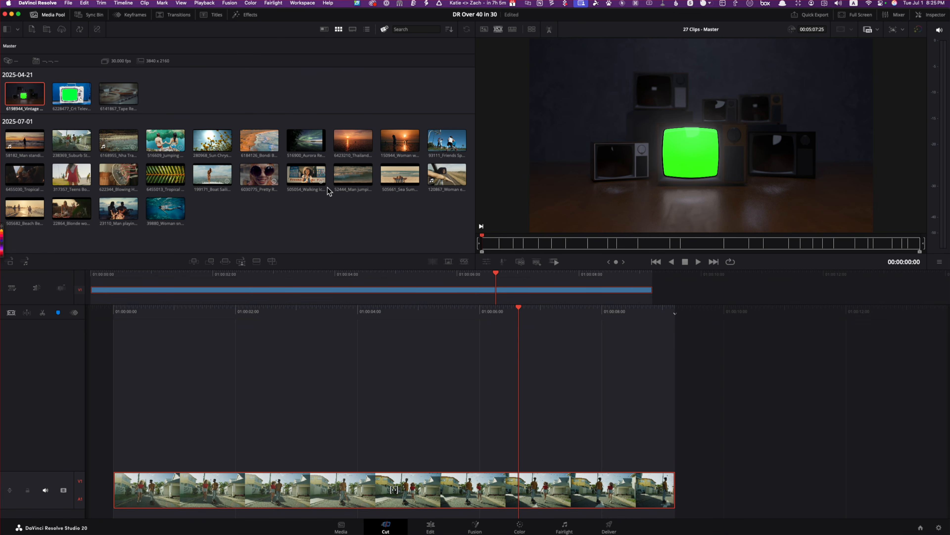
drag(483, 238, 639, 243)
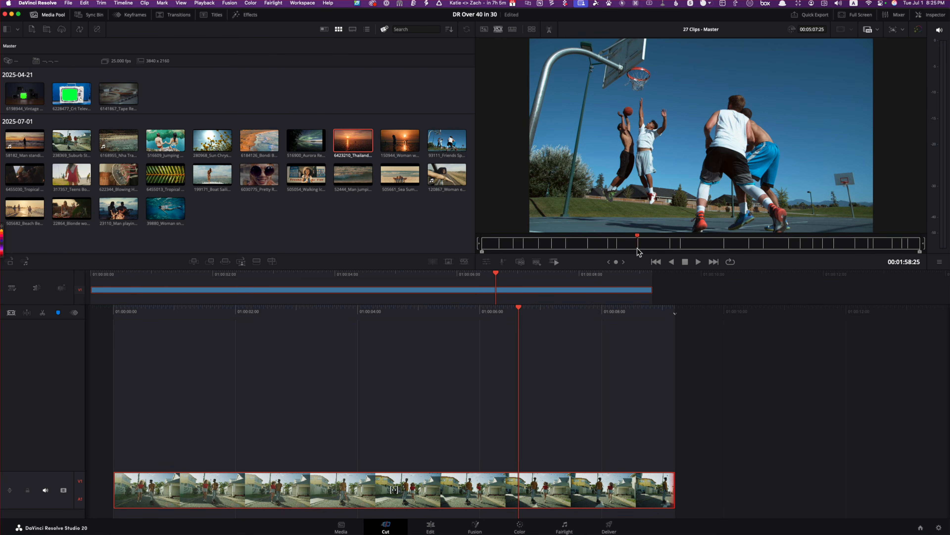
click(637, 247)
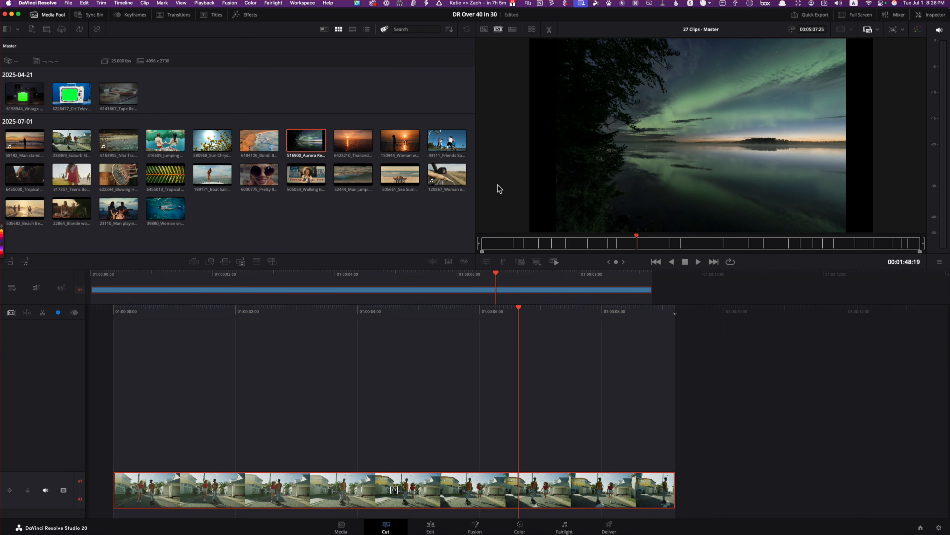
click(684, 239)
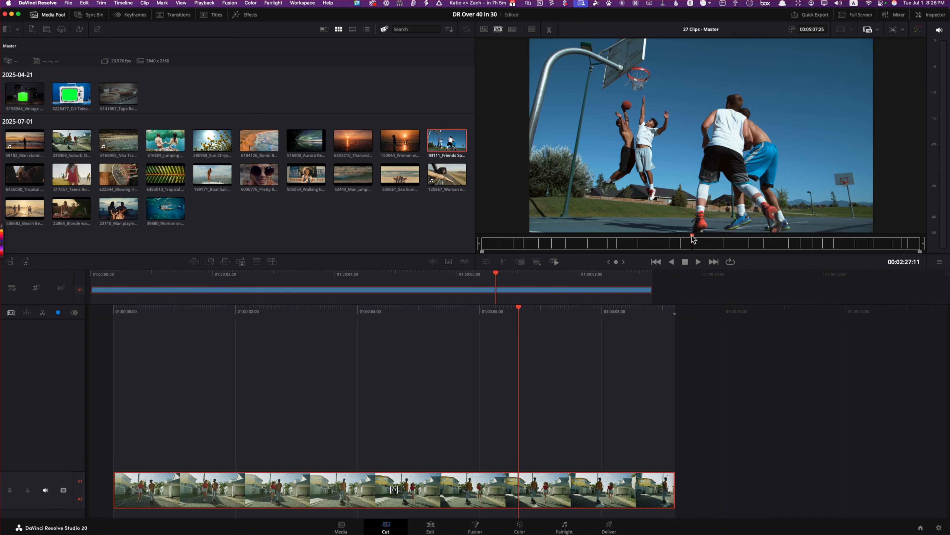
Mark an in point at 00:02:21:02 and an out point at 00:02:46:06 around the basketball clip in the source tape
drag(684, 236, 683, 237)
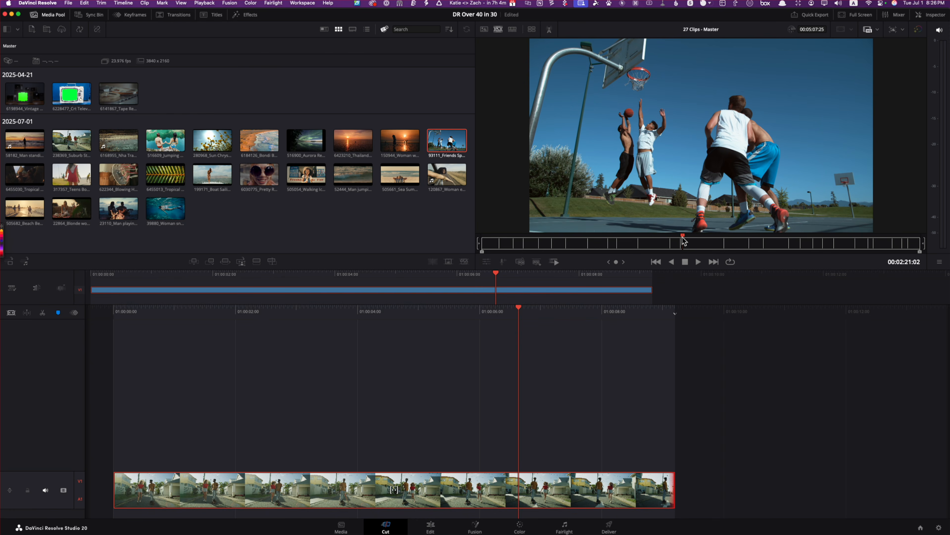
key(i)
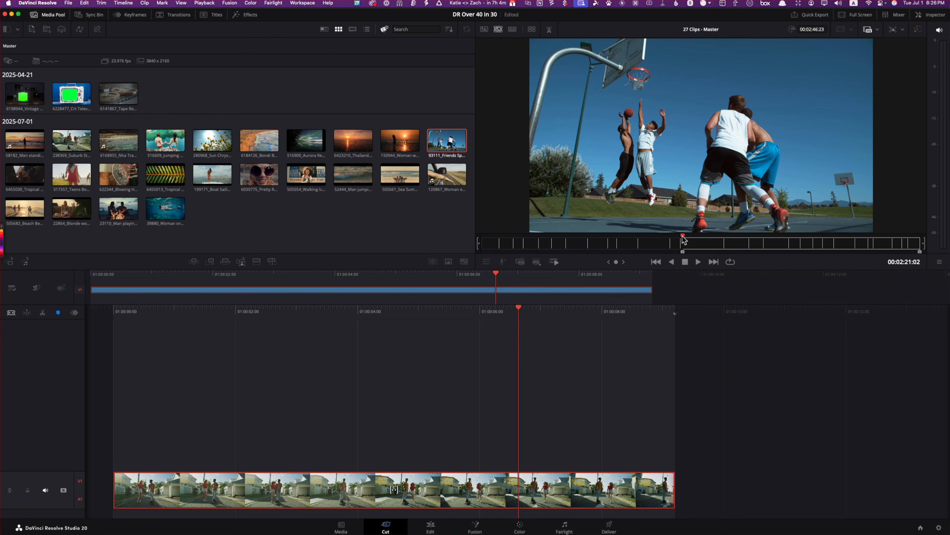
drag(682, 237, 720, 242)
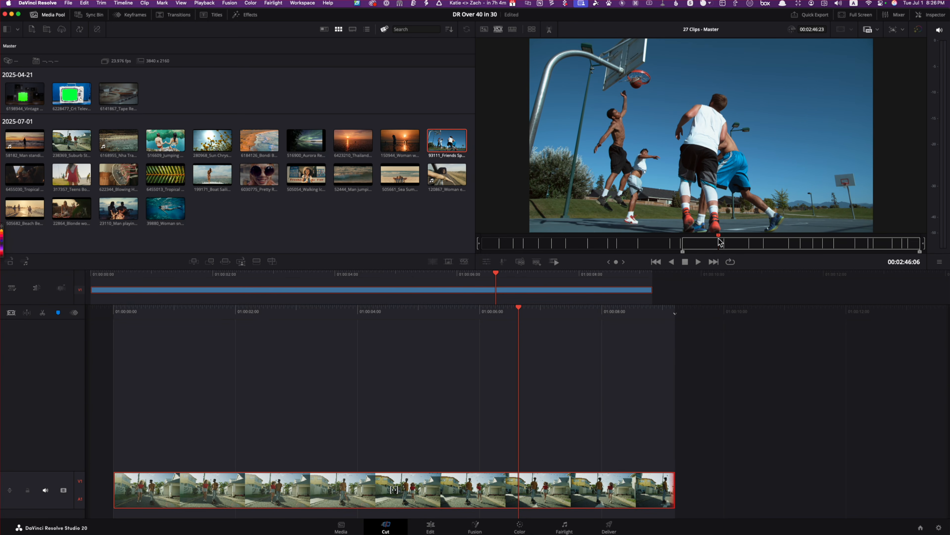
key(o)
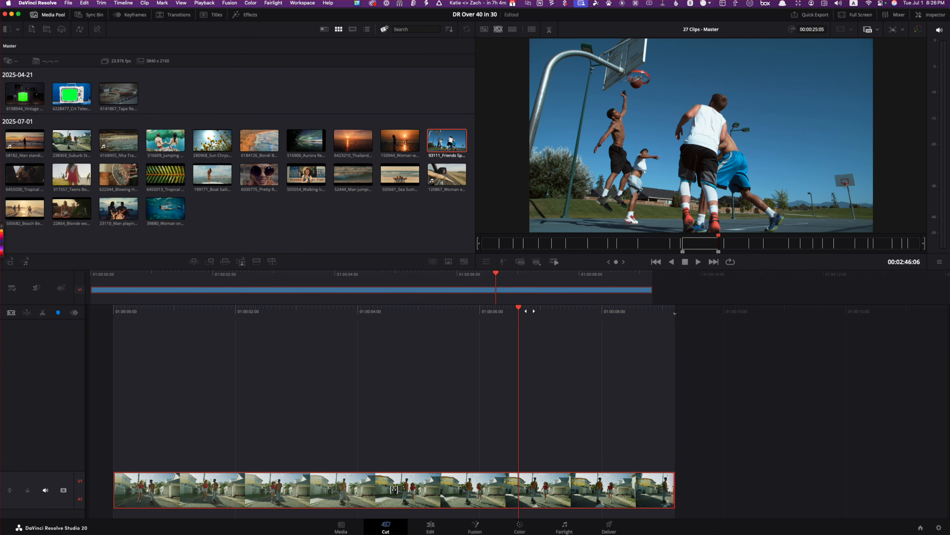
Add the 93111_Friends basketball clip after the suburb street clip and split it at 01:00:16:23
drag(517, 307, 510, 354)
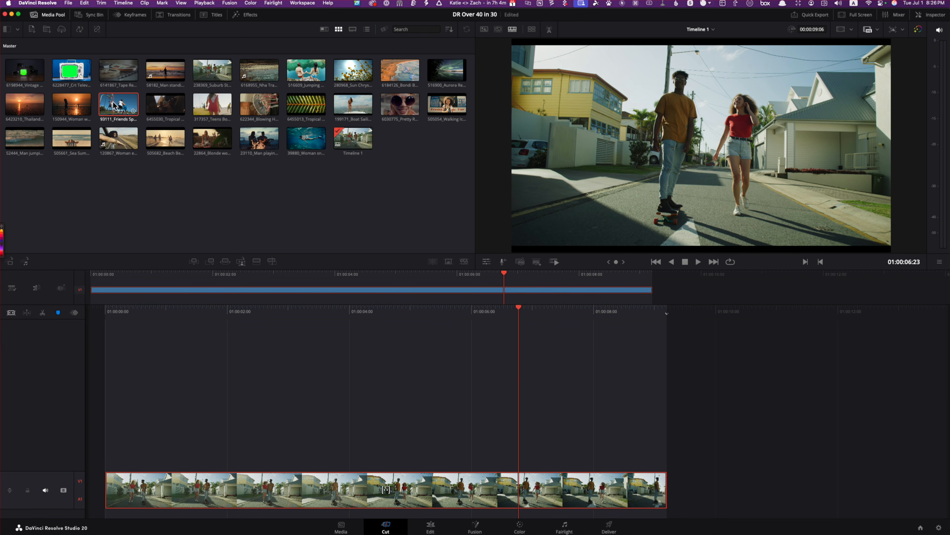
drag(113, 106, 461, 295)
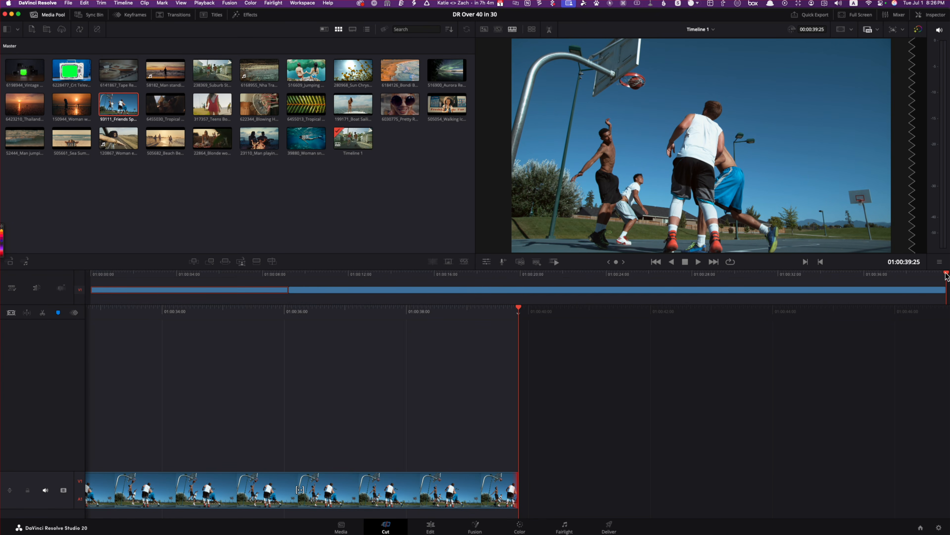
drag(938, 275, 451, 327)
click(518, 491)
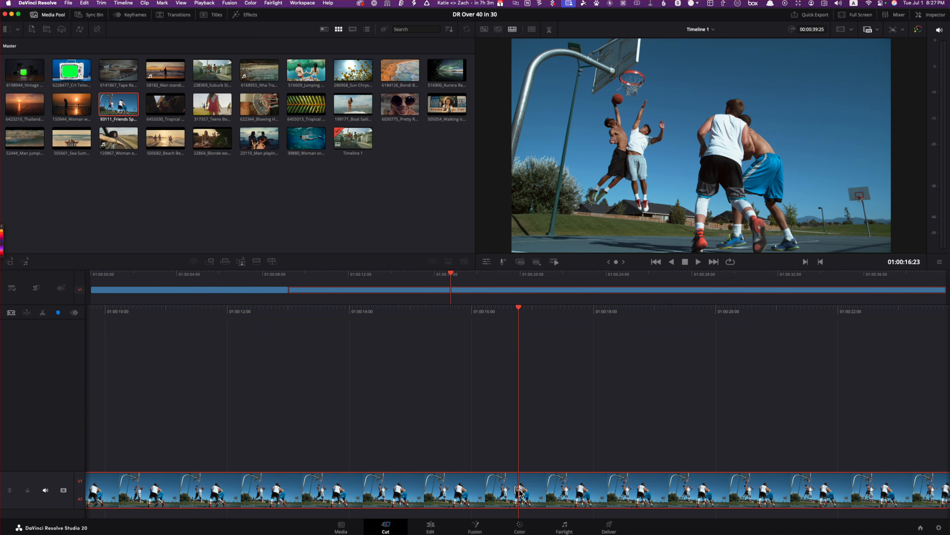
key(super+b)
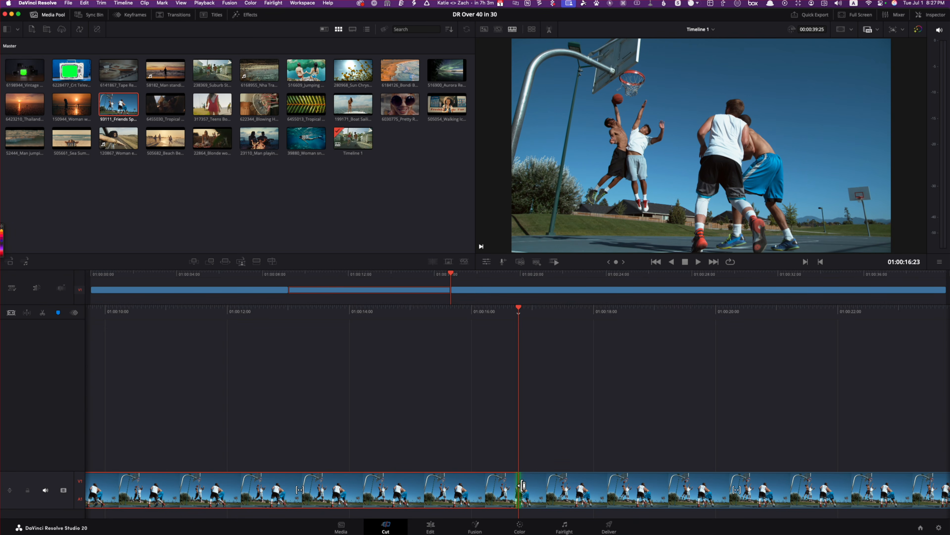
Insert the 6030775_Pretty sunglasses clip at the split between the two basketball segments
drag(522, 486, 520, 488)
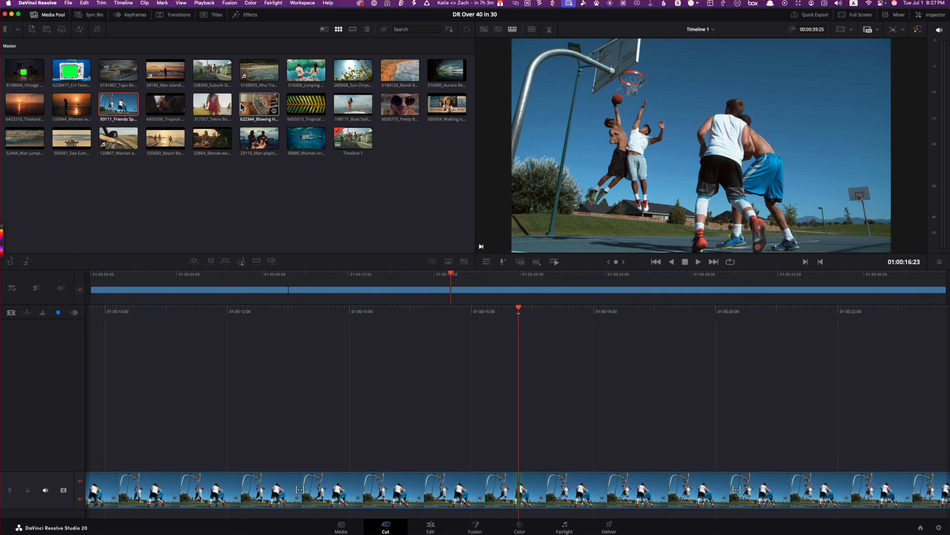
click(398, 107)
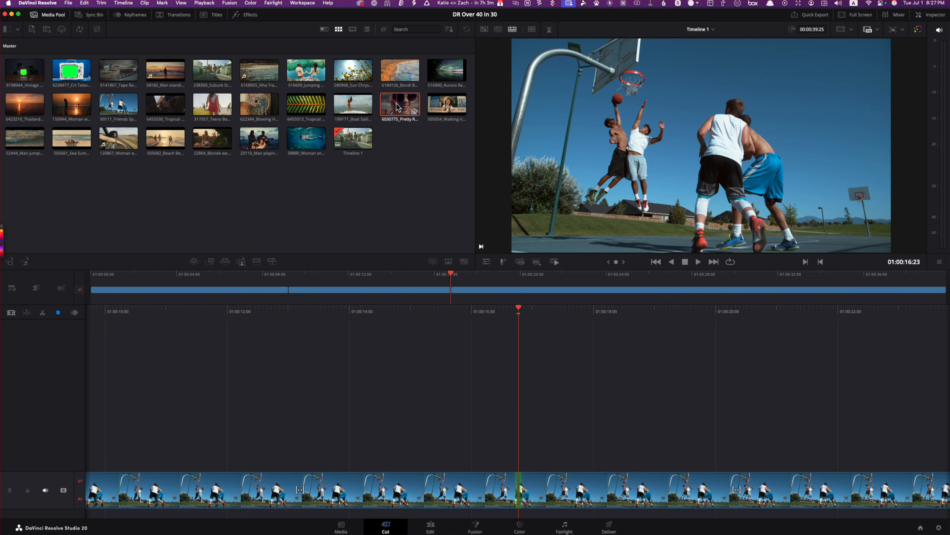
drag(397, 107, 520, 491)
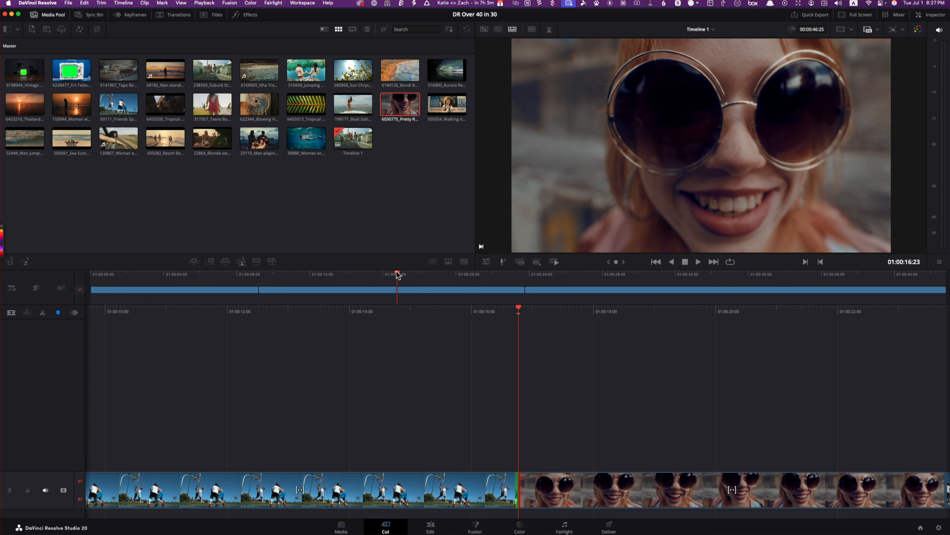
Ripple trim about one second each off the end of the sunglasses clip and the start of the following basketball clip
drag(398, 275, 529, 292)
mouse_move(398, 290)
mouse_down()
mouse_move(413, 290)
mouse_move(401, 290)
mouse_up()
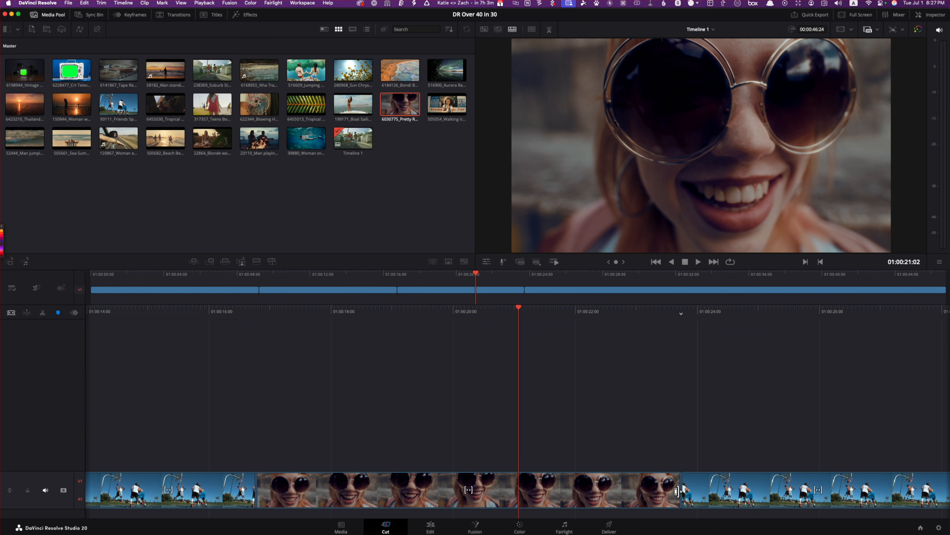
drag(677, 491, 610, 492)
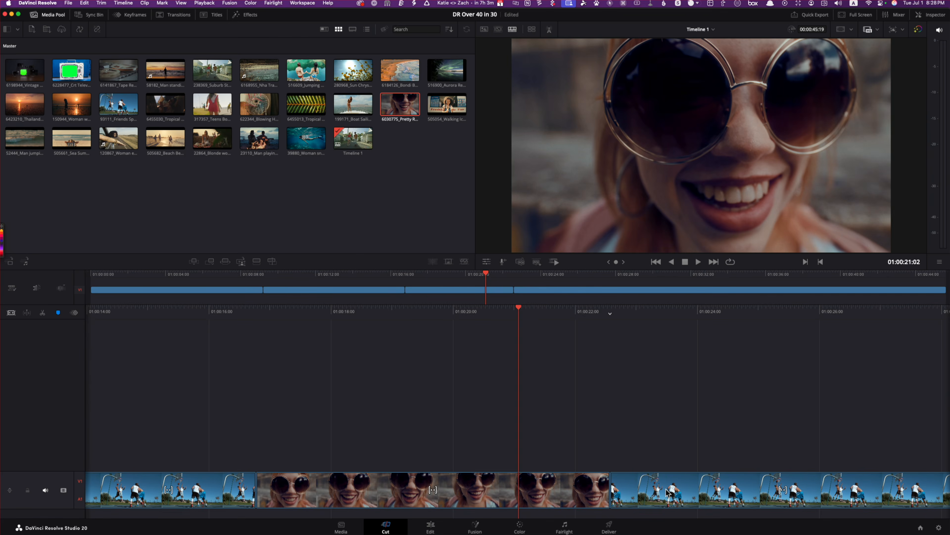
click(615, 489)
drag(615, 489, 650, 494)
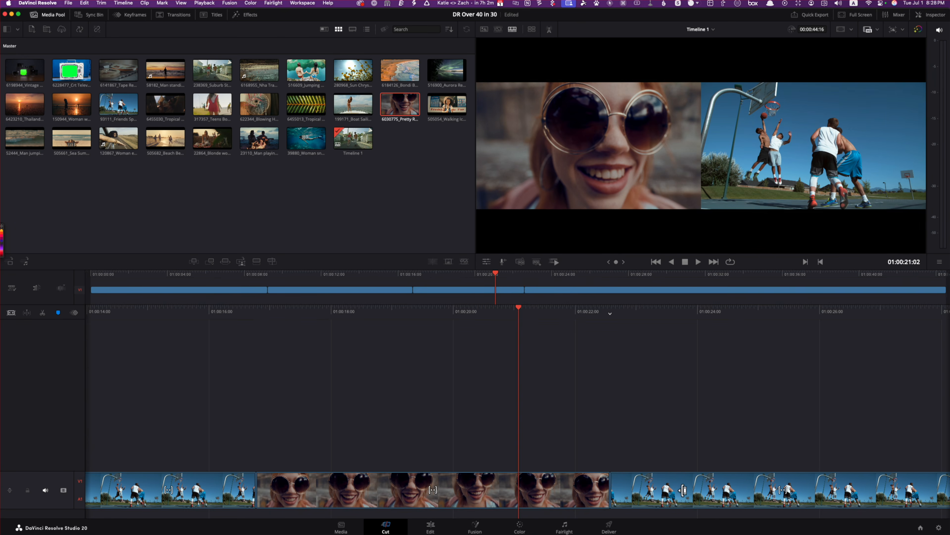
Roll the edit points at the end and the start of the sunglasses clip slightly later
click(611, 487)
drag(614, 487, 634, 489)
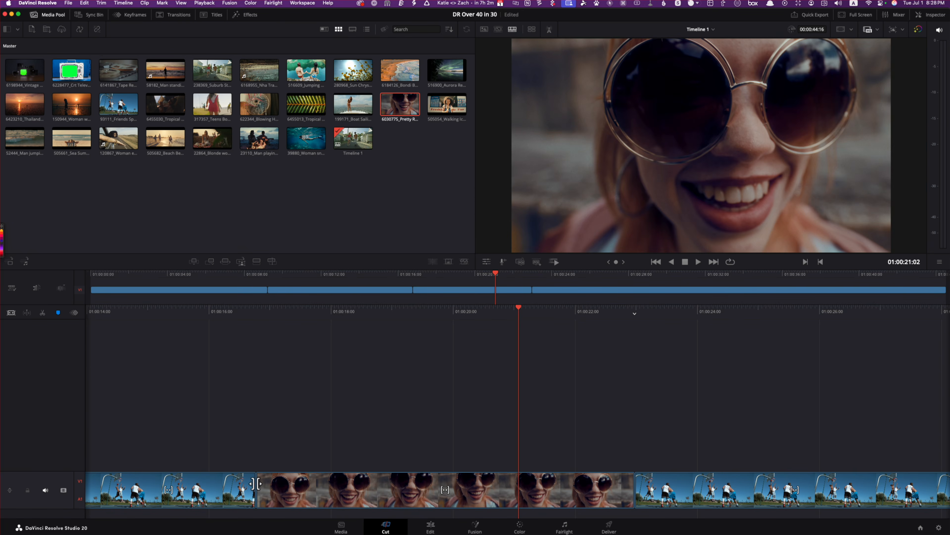
drag(257, 484, 283, 485)
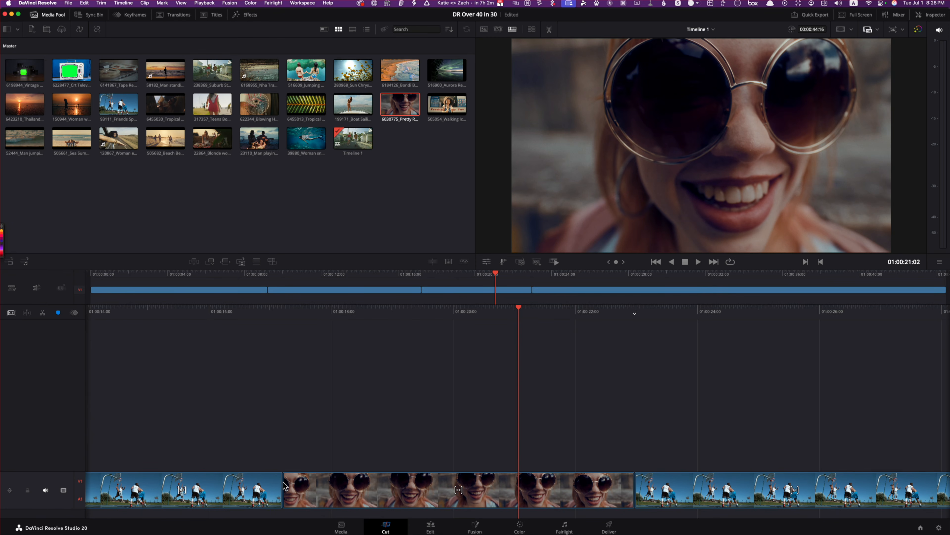
Trim the last basketball clip to end at 01:00:35:09 and append the six clips from 505661_Sea Sum to 39880_Woman sn
key(v)
drag(496, 276, 857, 291)
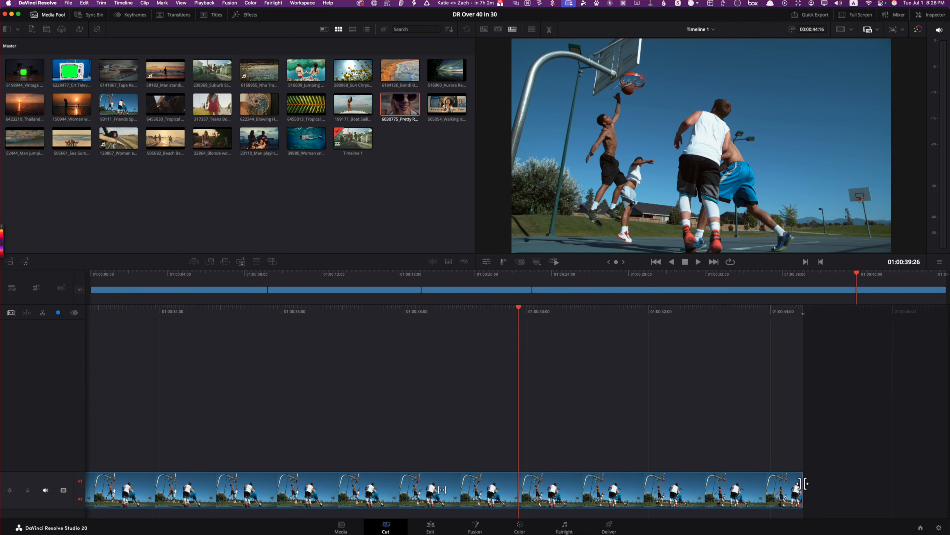
drag(803, 483, 235, 486)
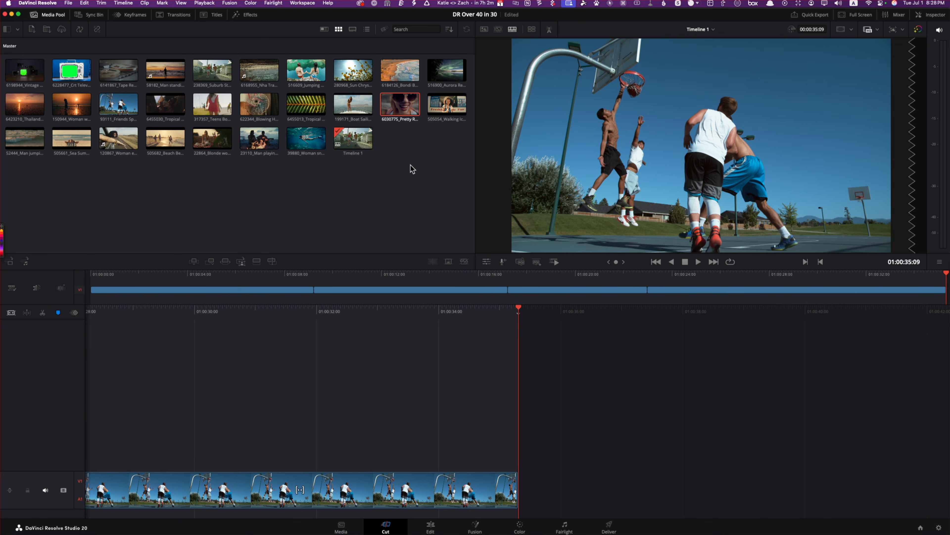
drag(322, 167, 533, 458)
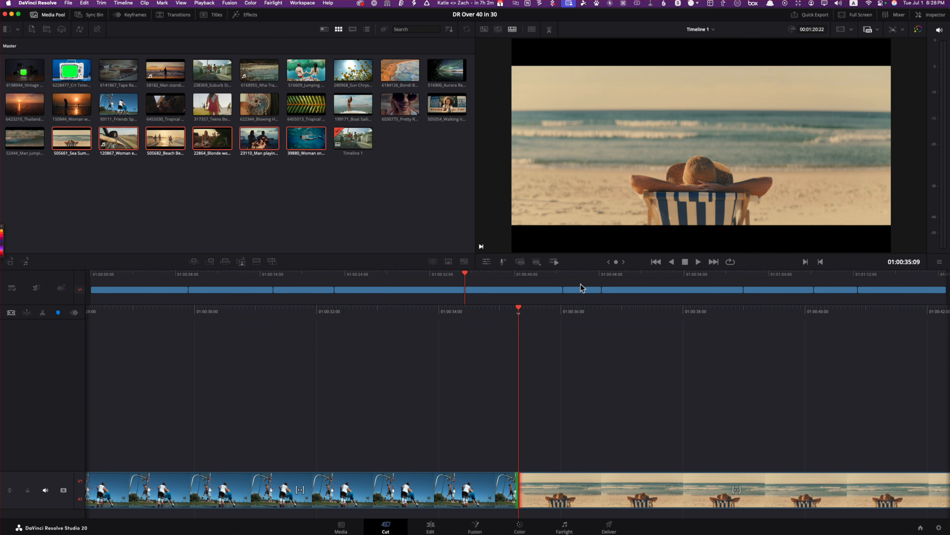
Ripple trim the end of the 505682_Beach clip back to about 01:00:56, fine-tuning its cut to the 22864_Blonde clip
drag(467, 273, 685, 280)
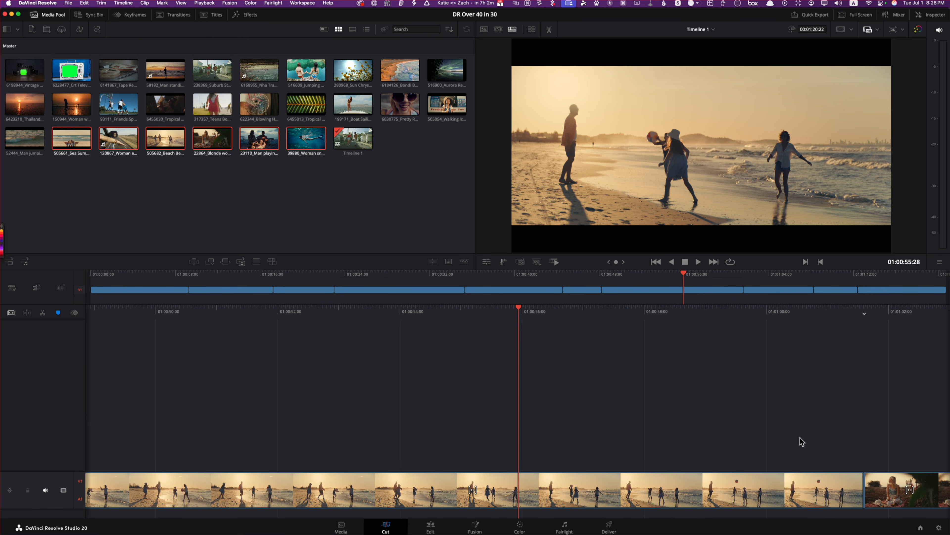
drag(859, 486, 510, 477)
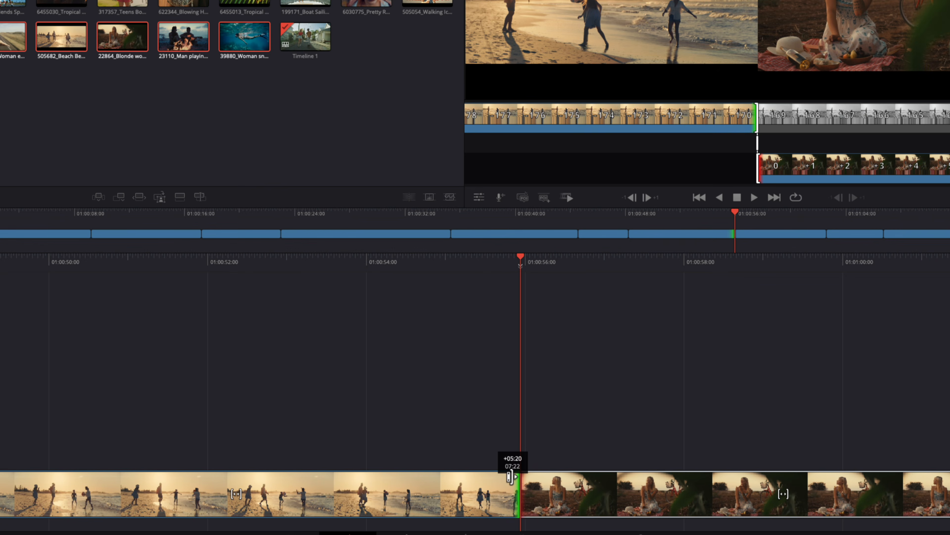
mouse_move(514, 478)
mouse_down()
mouse_move(530, 481)
mouse_move(498, 485)
mouse_move(549, 487)
mouse_move(517, 487)
mouse_up()
drag(518, 487, 517, 486)
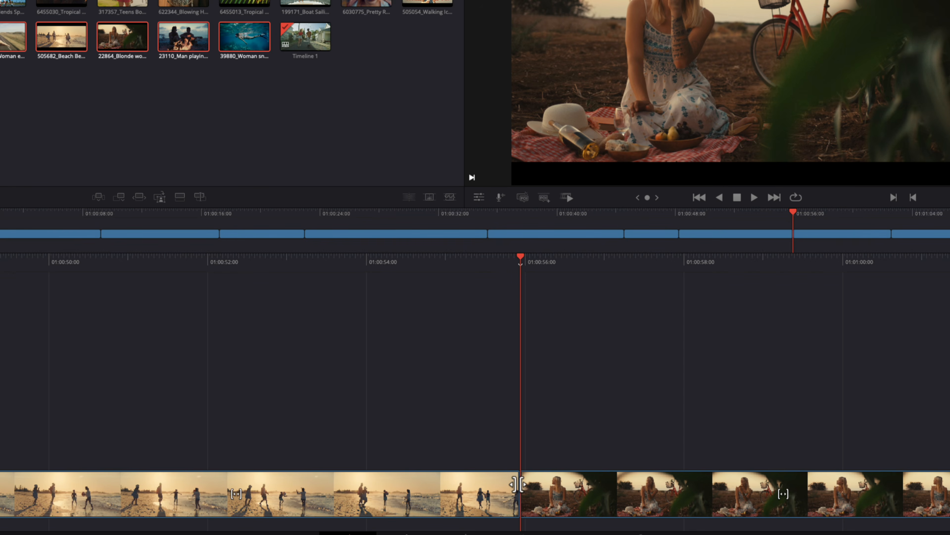
drag(517, 484, 539, 486)
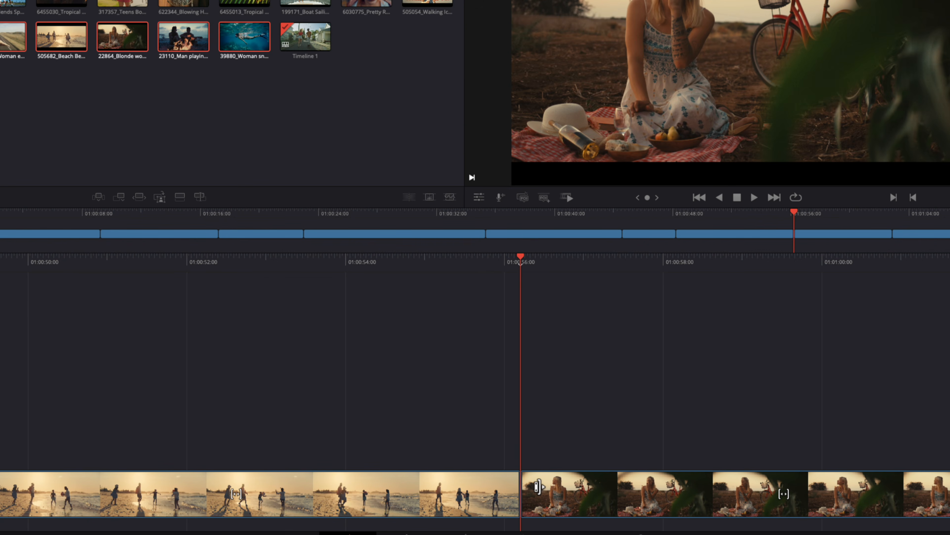
click(538, 485)
Ripple trim both ends of the 505661_Sea Sum clip and the start of the 505682_Beach clip in the overview timeline
mouse_move(619, 233)
mouse_down()
mouse_move(596, 233)
mouse_move(620, 233)
mouse_move(610, 233)
mouse_up()
drag(677, 234, 713, 233)
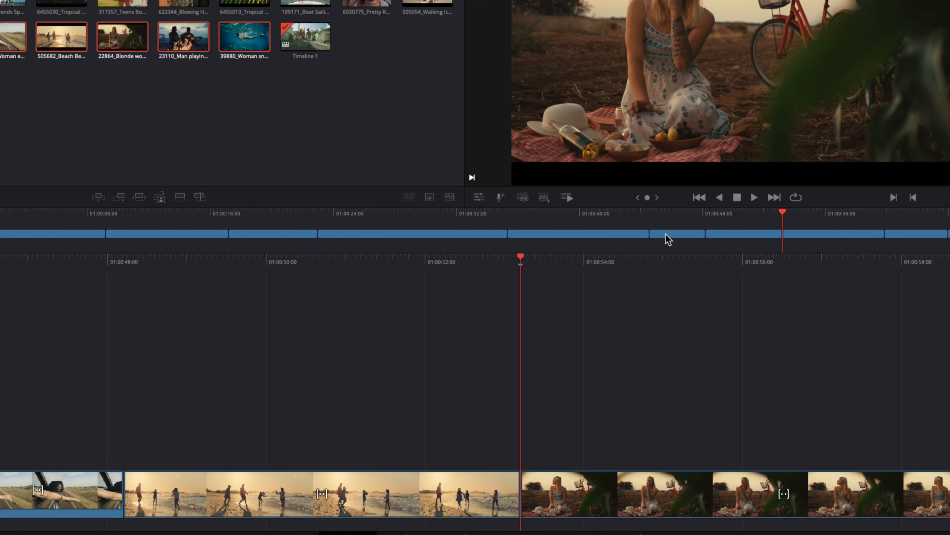
drag(510, 233, 578, 238)
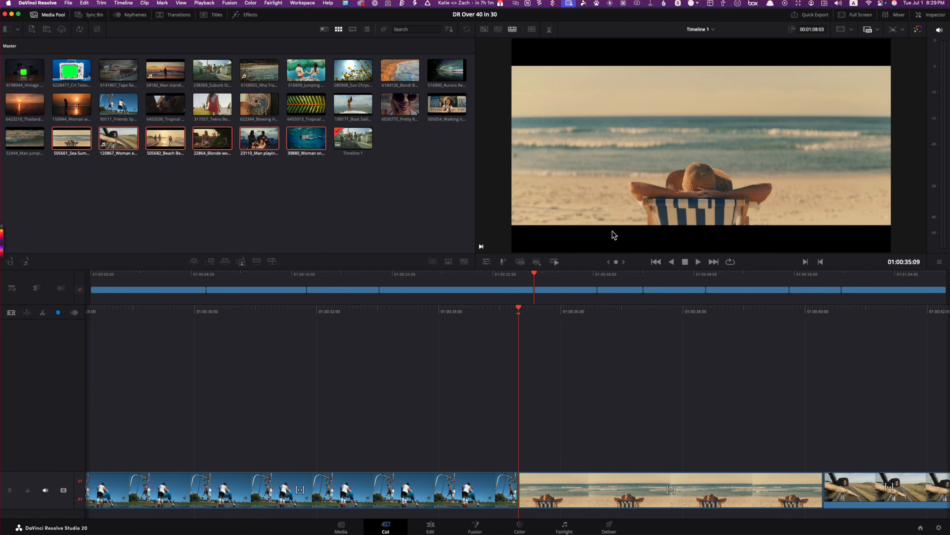
Find the 52444_Man jumping kitesurfing clip in the source tape and mark a range of 9 seconds 29 frames in it
key(q)
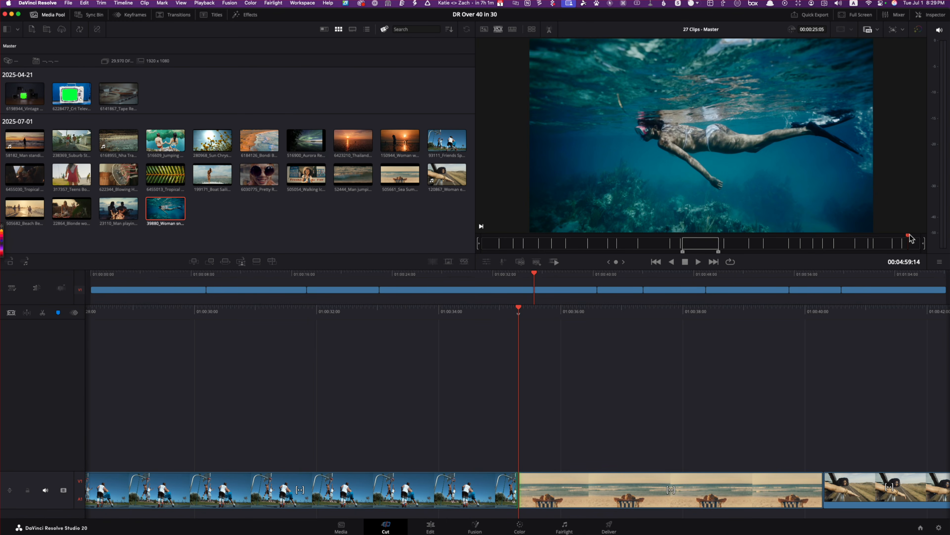
drag(910, 238, 845, 239)
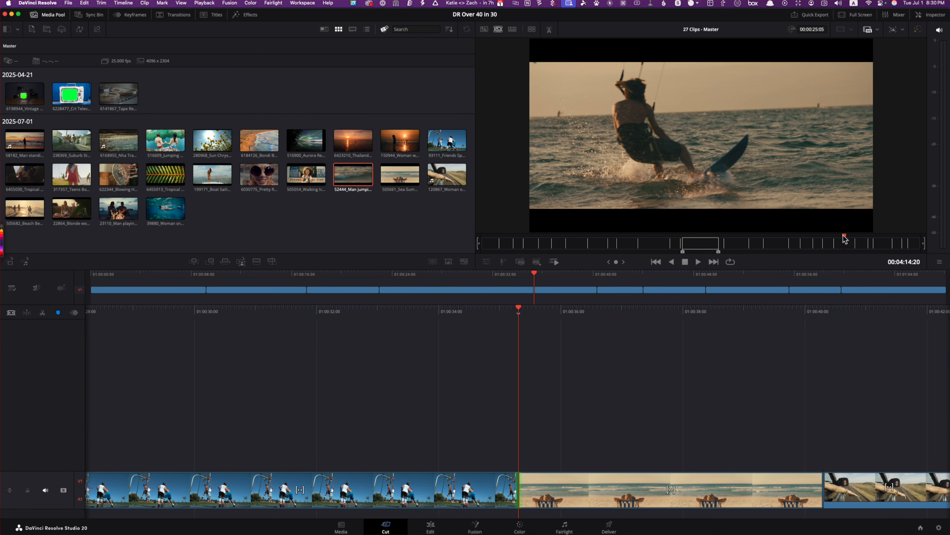
drag(845, 239, 850, 239)
key(i)
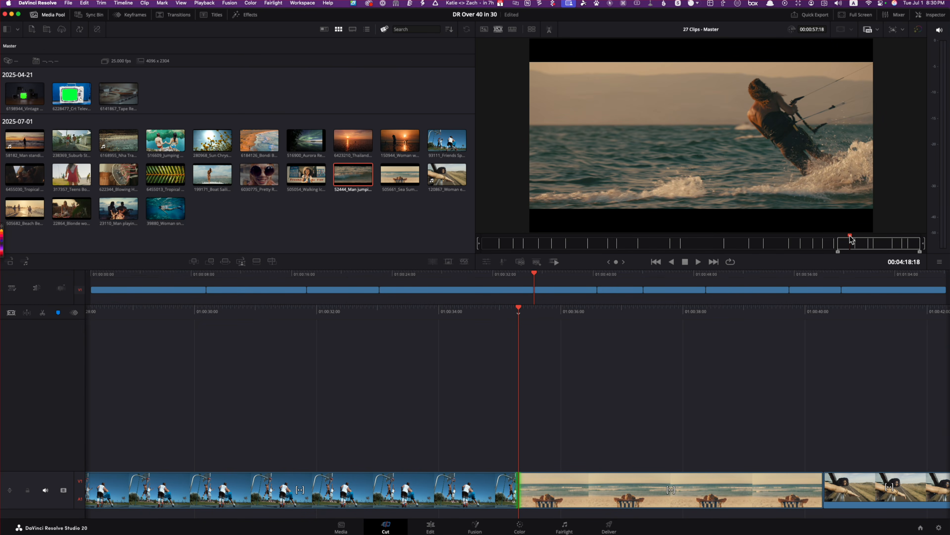
key(o)
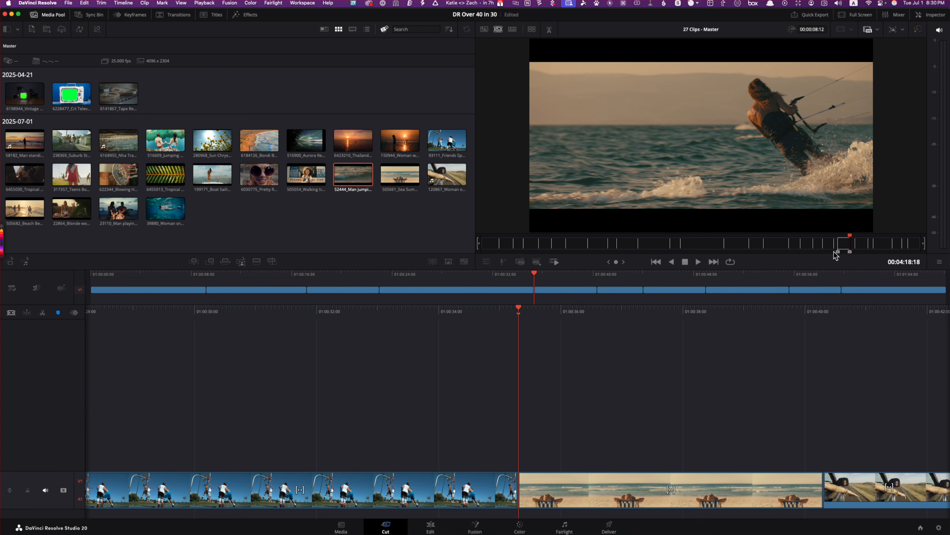
drag(838, 253, 853, 255)
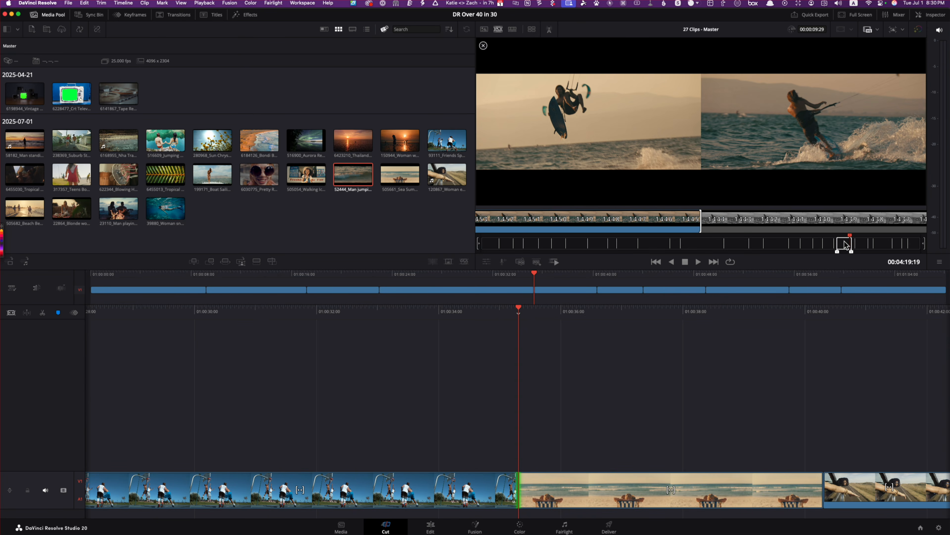
Place the 52444_Man jumping clip on a new track above the basketball and beach chair clips, starting at about 01:00:31
drag(844, 241, 653, 365)
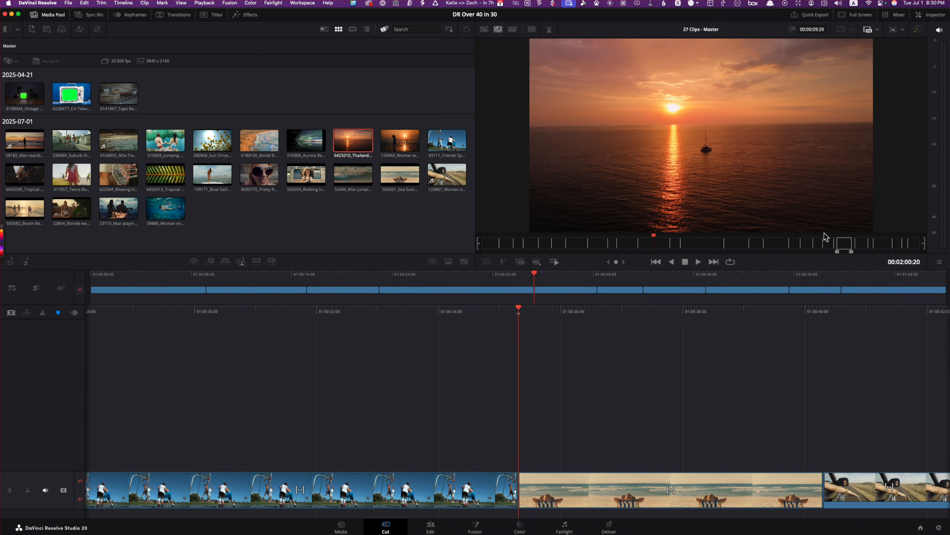
click(844, 244)
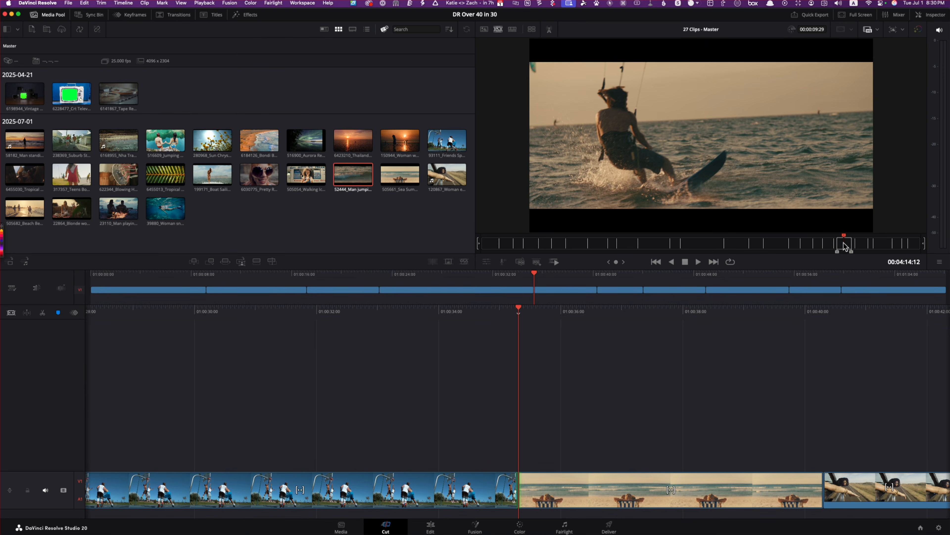
drag(359, 184, 242, 439)
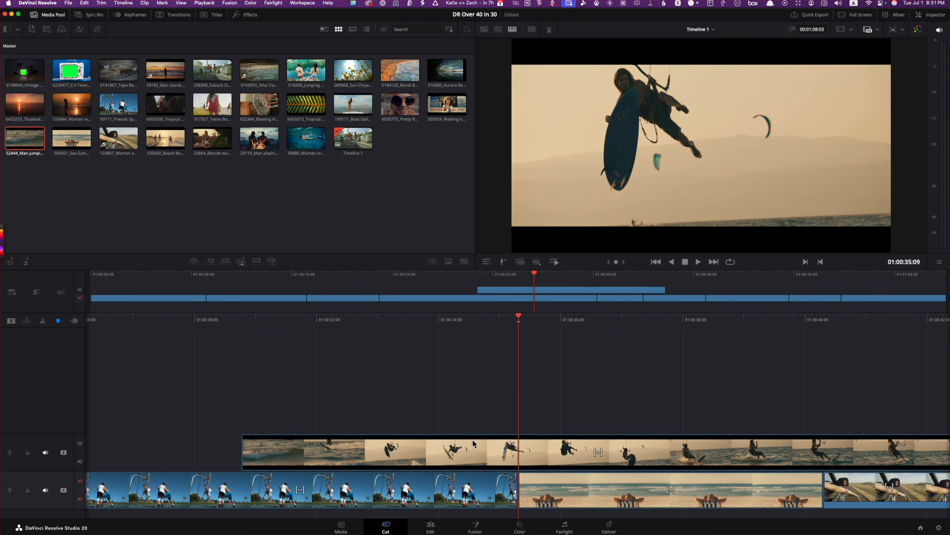
click(599, 453)
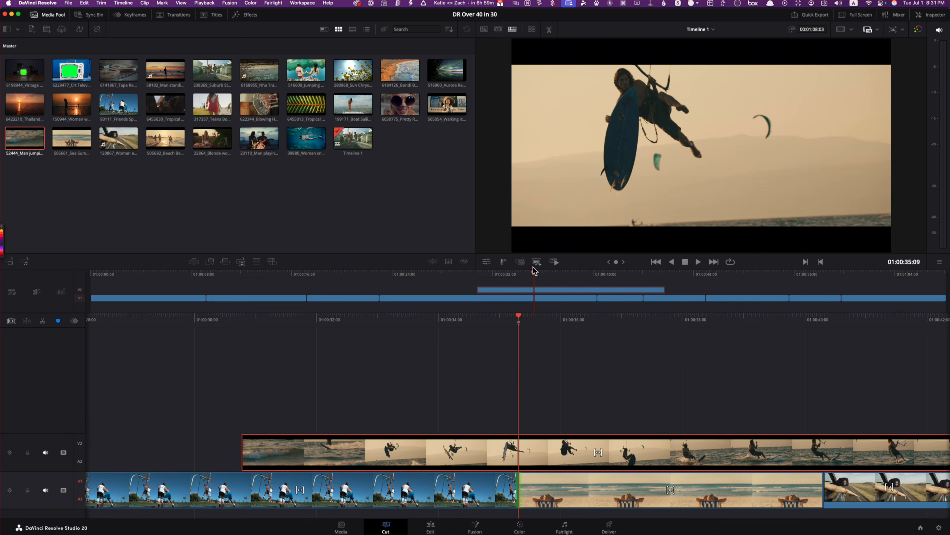
drag(534, 277, 557, 291)
right_click(556, 292)
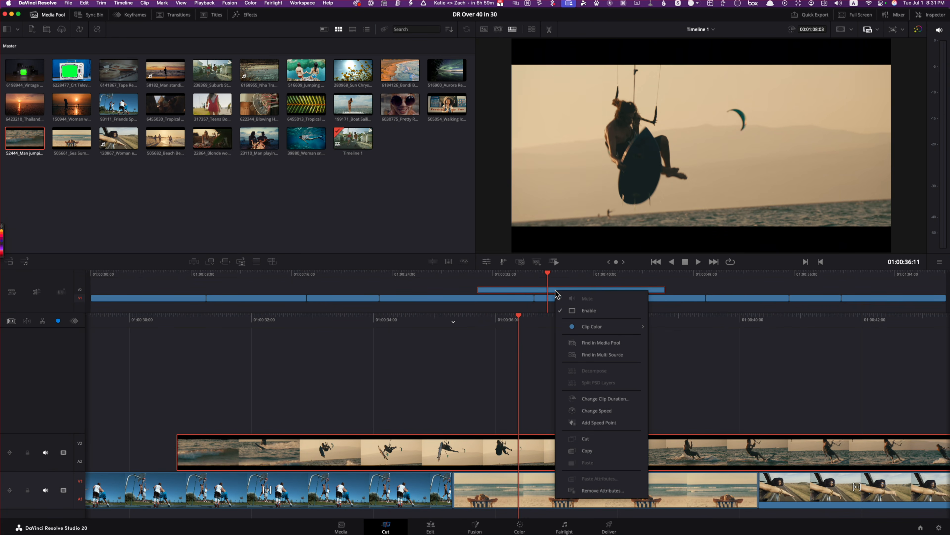
mouse_move(641, 329)
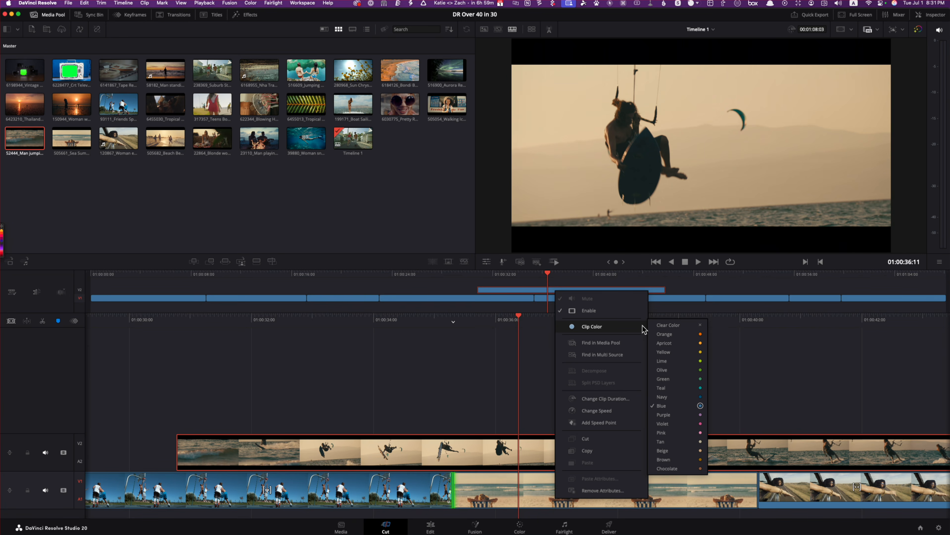
click(544, 358)
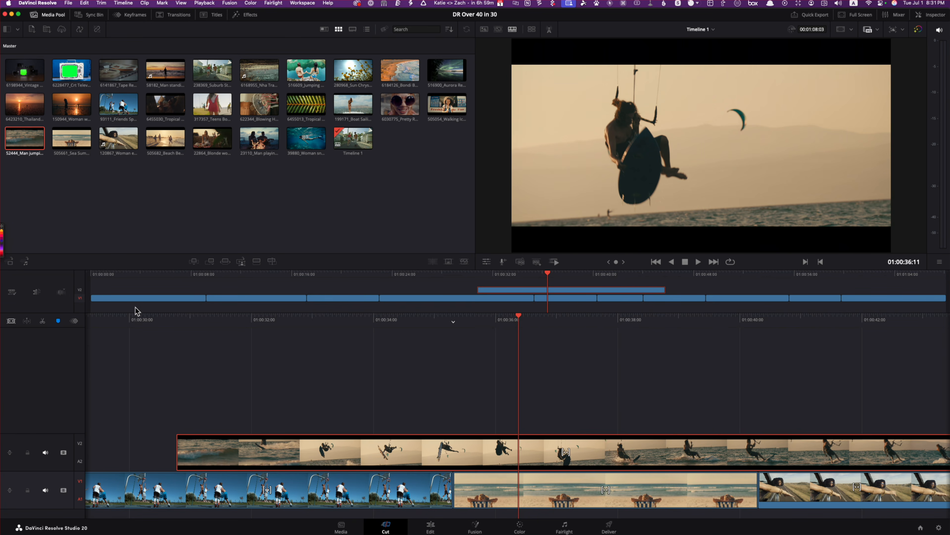
click(138, 299)
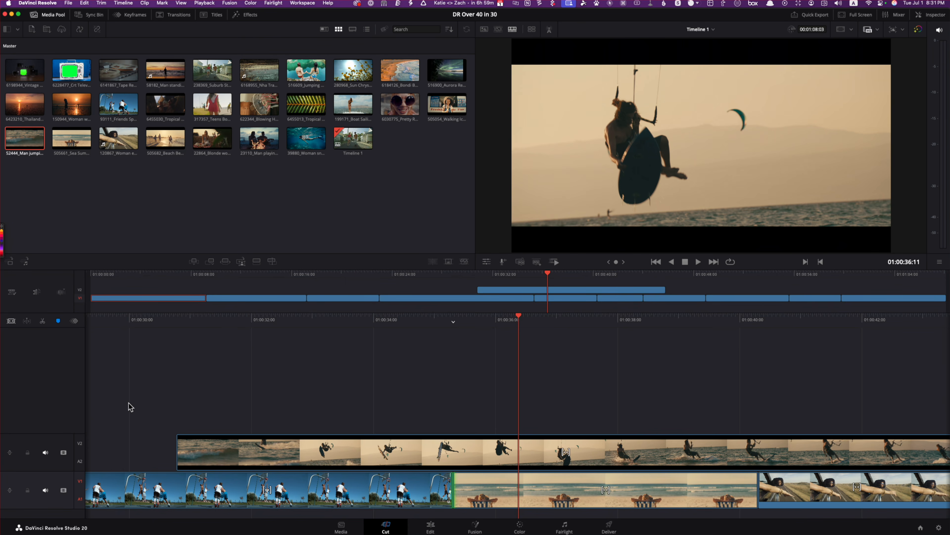
click(128, 451)
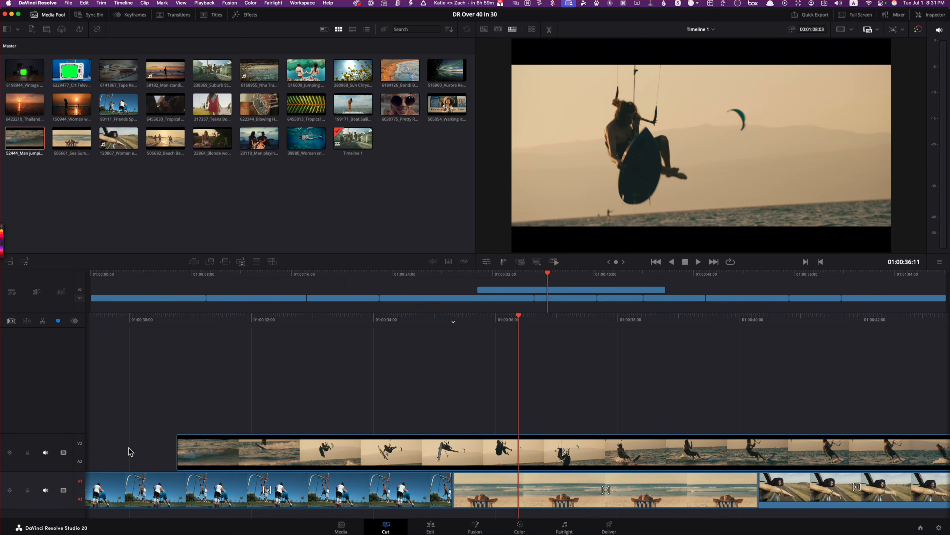
Set the clip color of all clips on the first video track to Apricot, leaving out the kitesurfing clip above
key(super+a)
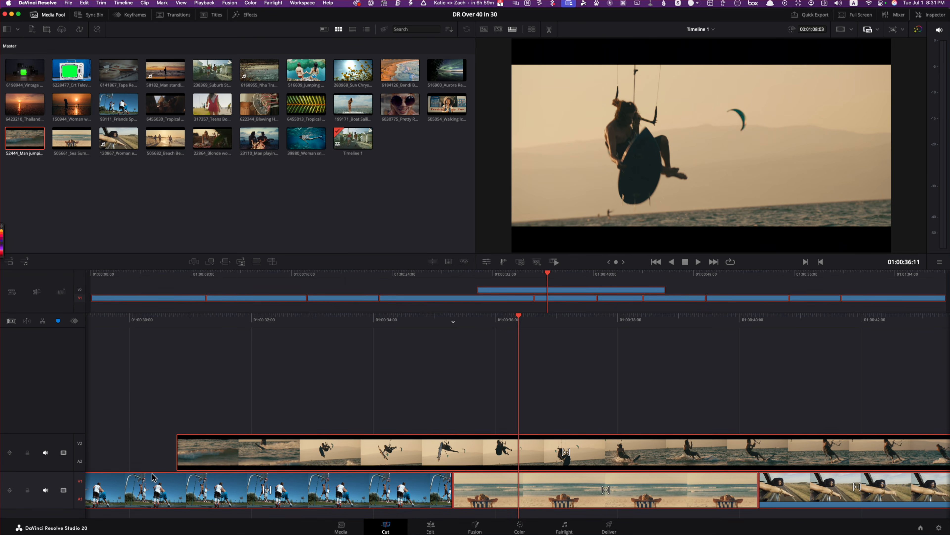
super+click(262, 454)
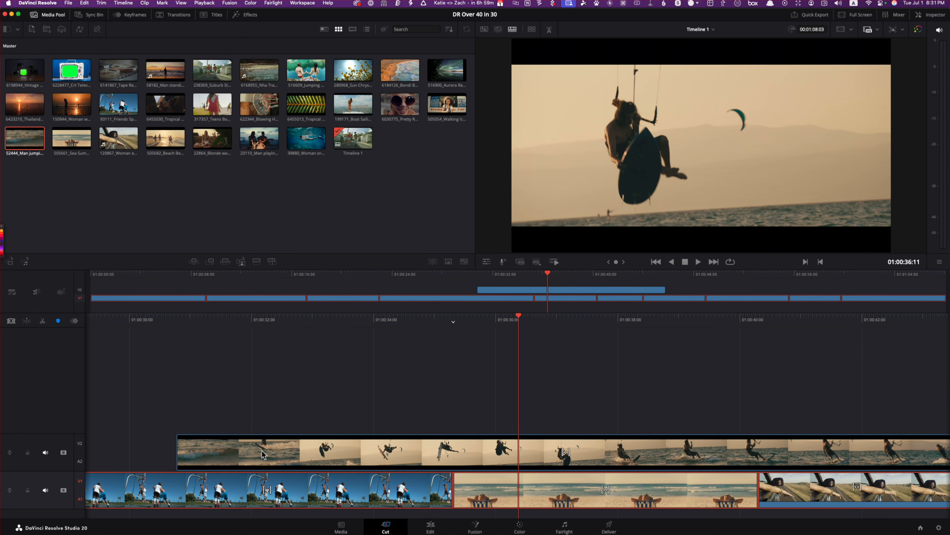
right_click(428, 301)
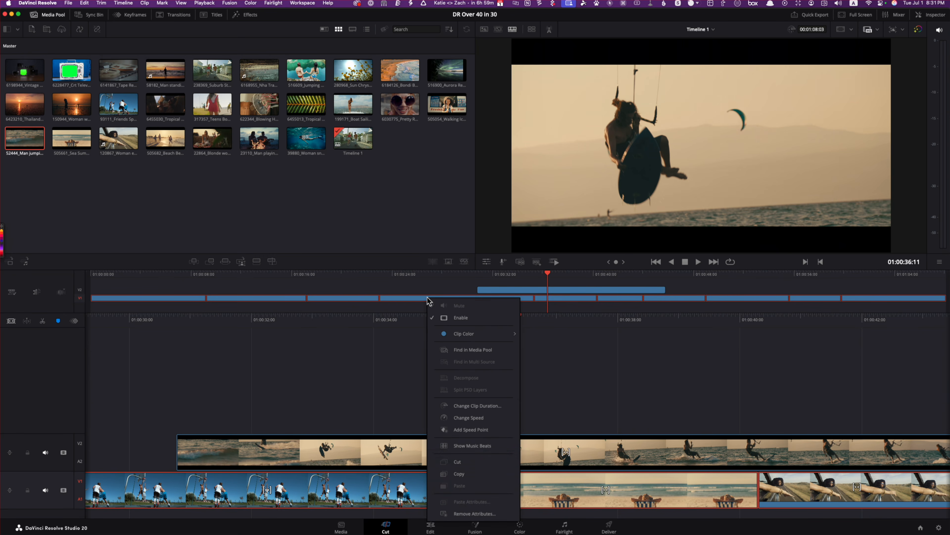
mouse_move(479, 334)
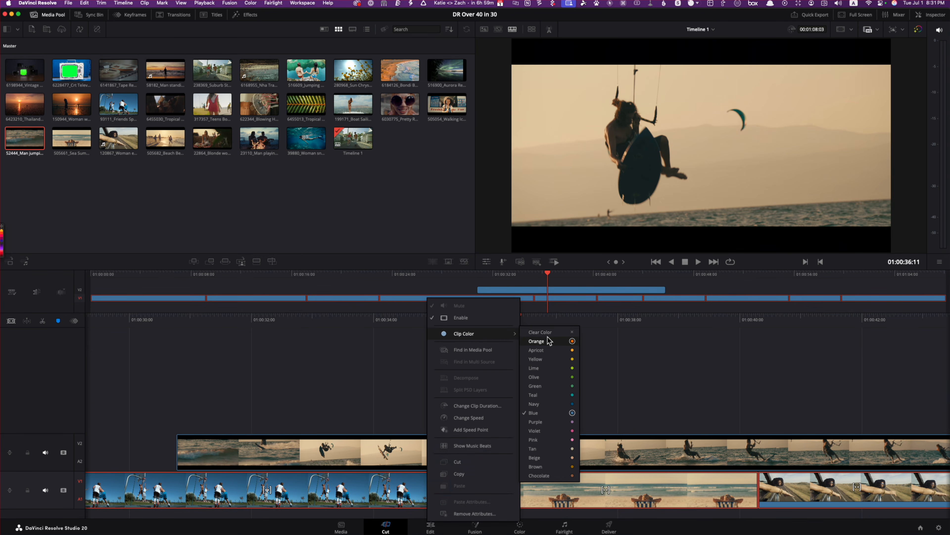
click(563, 357)
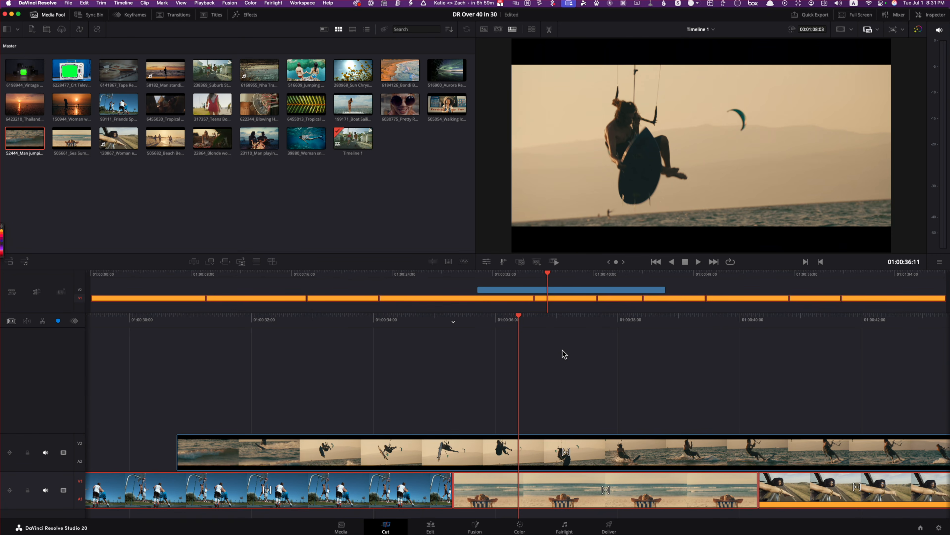
Try Navy as the clip color of the upper-track kitesurfing clip and return it to Blue
right_click(557, 293)
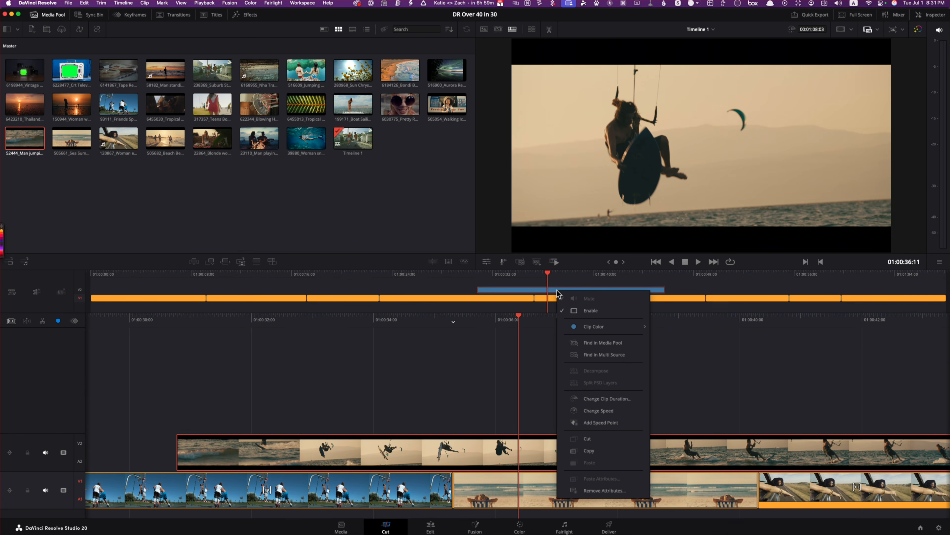
mouse_move(613, 329)
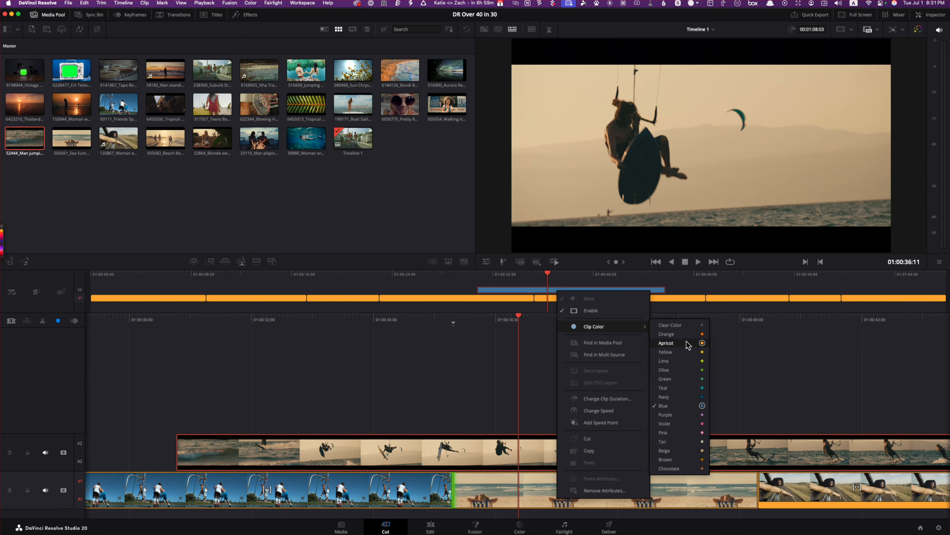
click(701, 396)
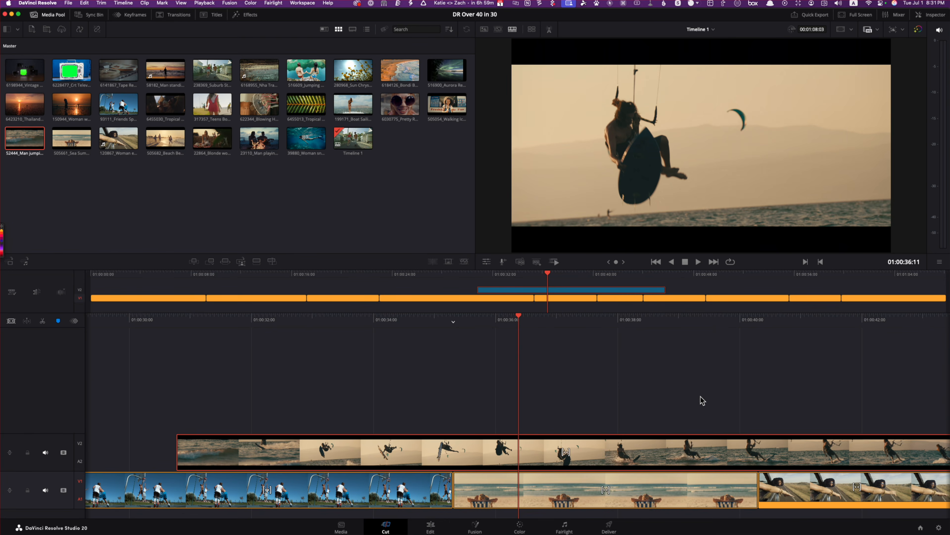
right_click(563, 291)
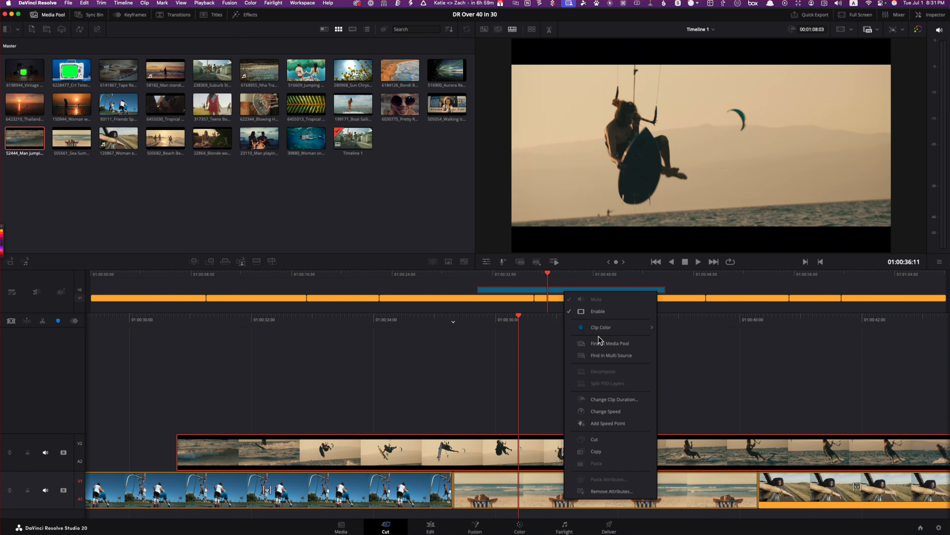
mouse_move(609, 331)
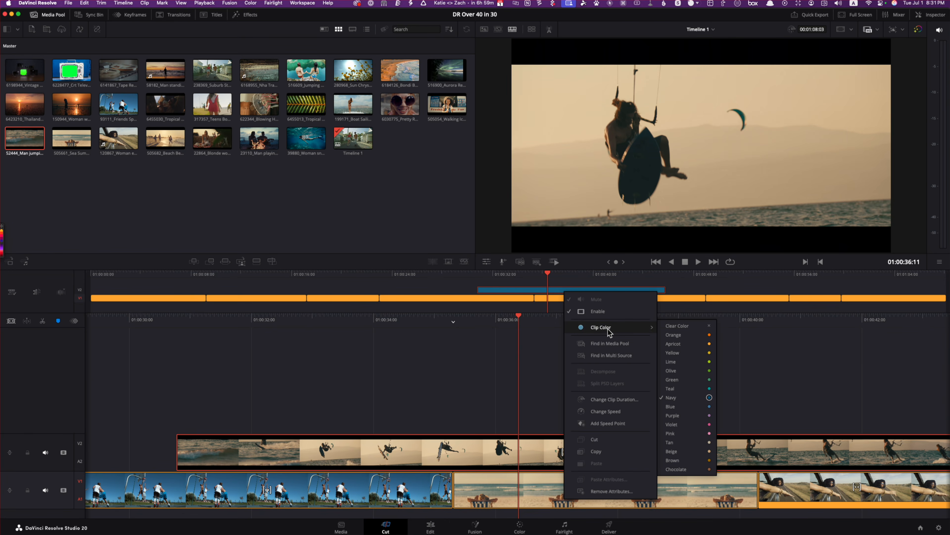
click(709, 407)
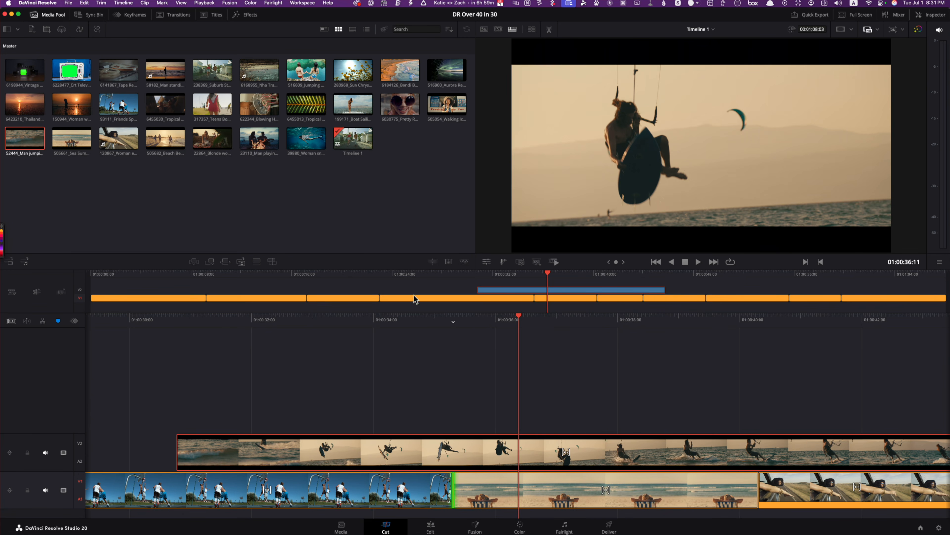
click(401, 354)
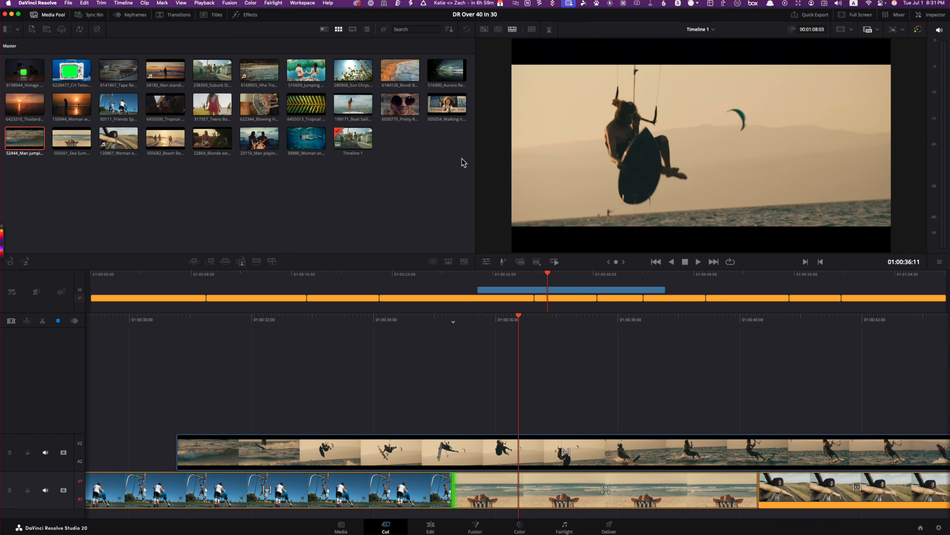
Set the clip color of the 6030775_Pretty source clip in the media pool to Purple
click(398, 103)
right_click(398, 105)
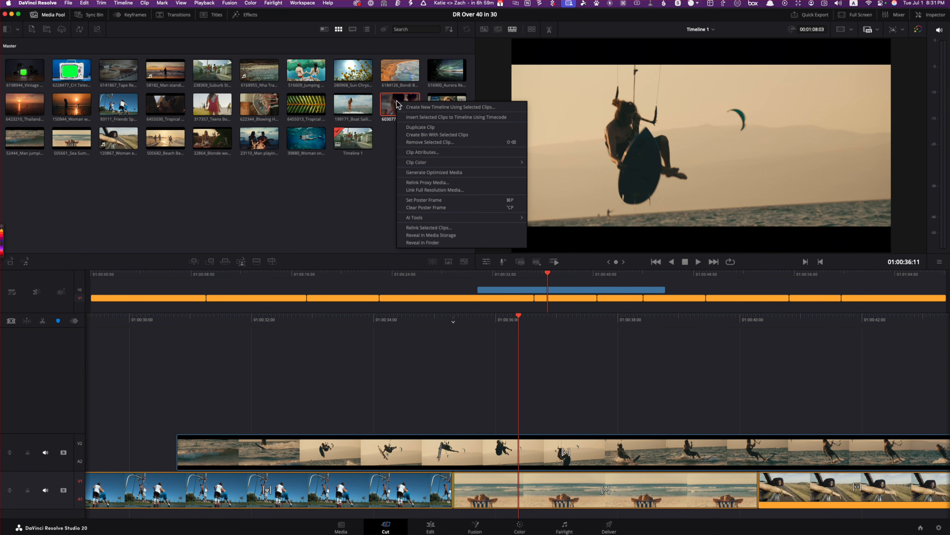
mouse_move(490, 167)
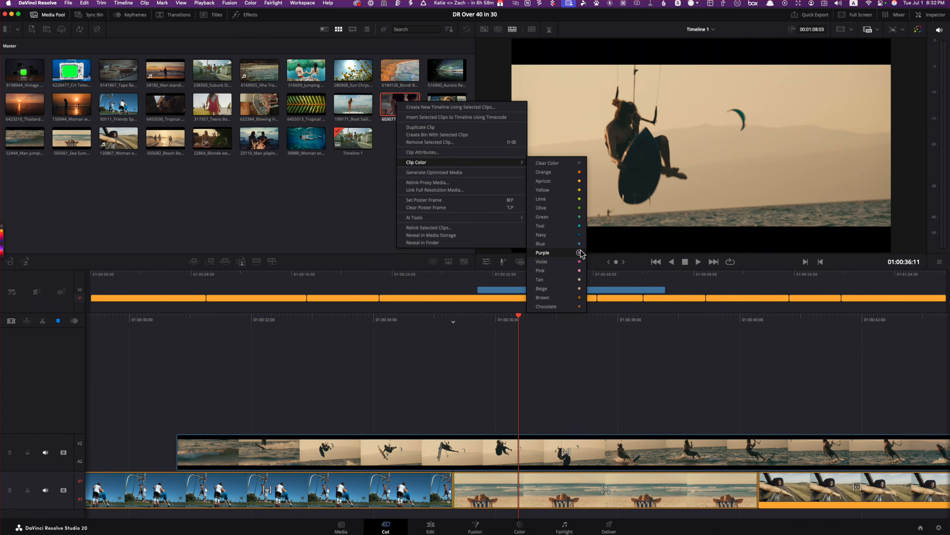
click(543, 252)
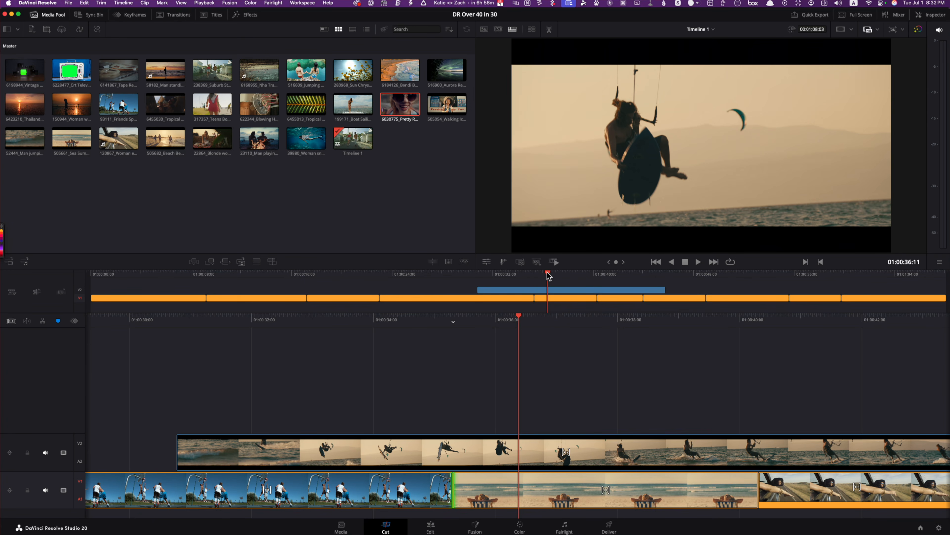
Set the clip color of the smiling woman with sunglasses clip in the timeline to Purple
drag(549, 275, 373, 352)
click(334, 487)
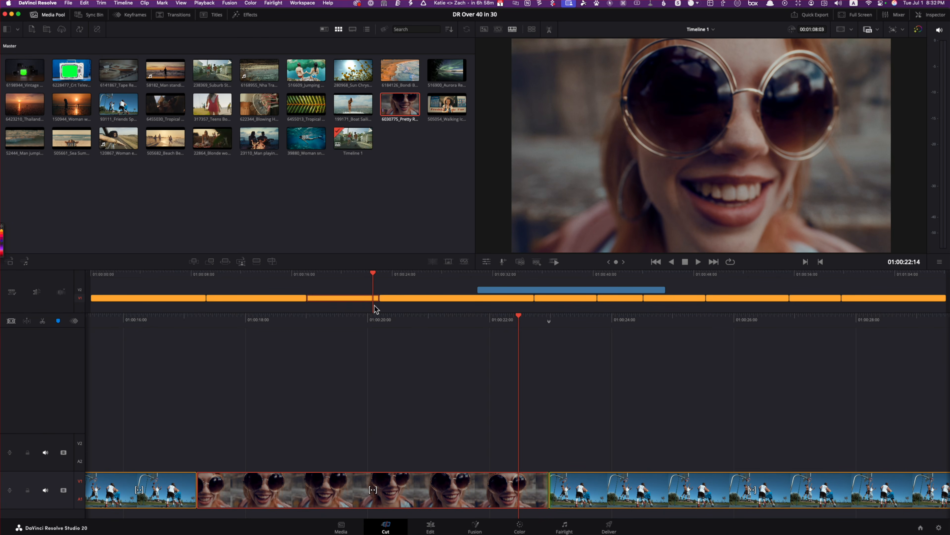
right_click(317, 488)
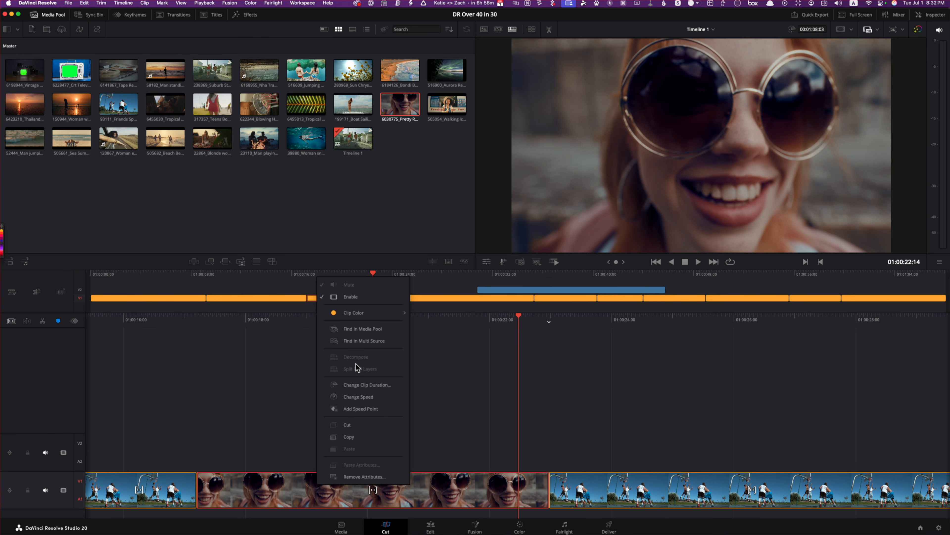
mouse_move(371, 315)
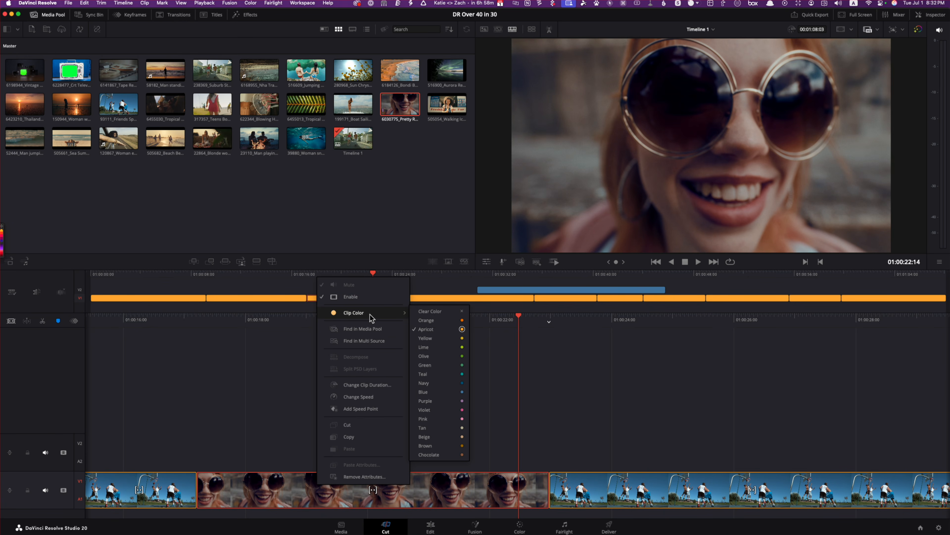
click(453, 401)
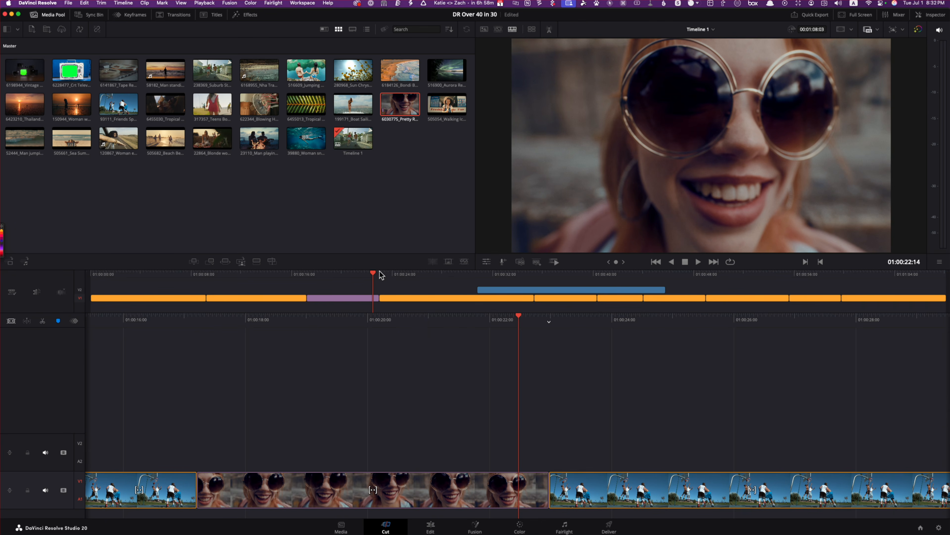
Move the playhead to 01:00:46:25 and toggle the viewer between the source and the timeline, ending on the timeline
click(370, 271)
drag(369, 270, 679, 296)
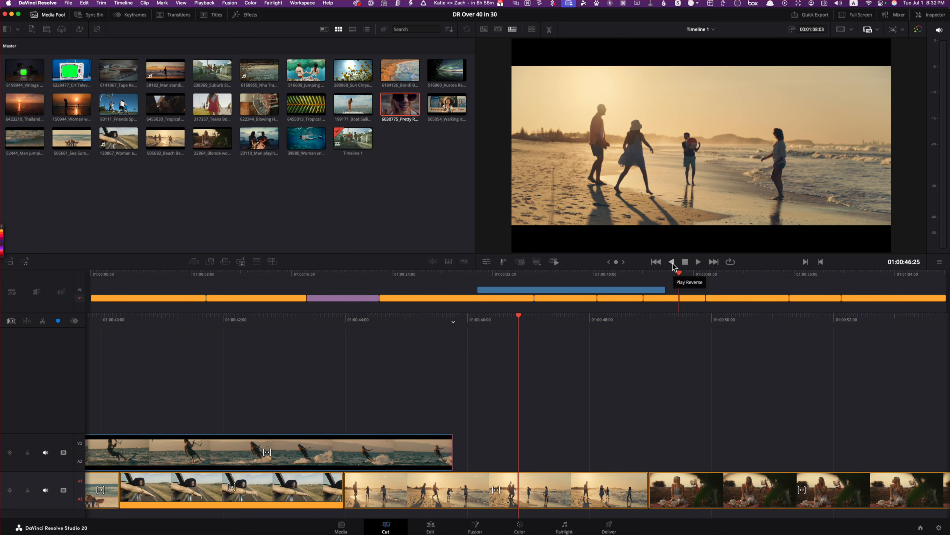
key(q)
key(q)
key(q)
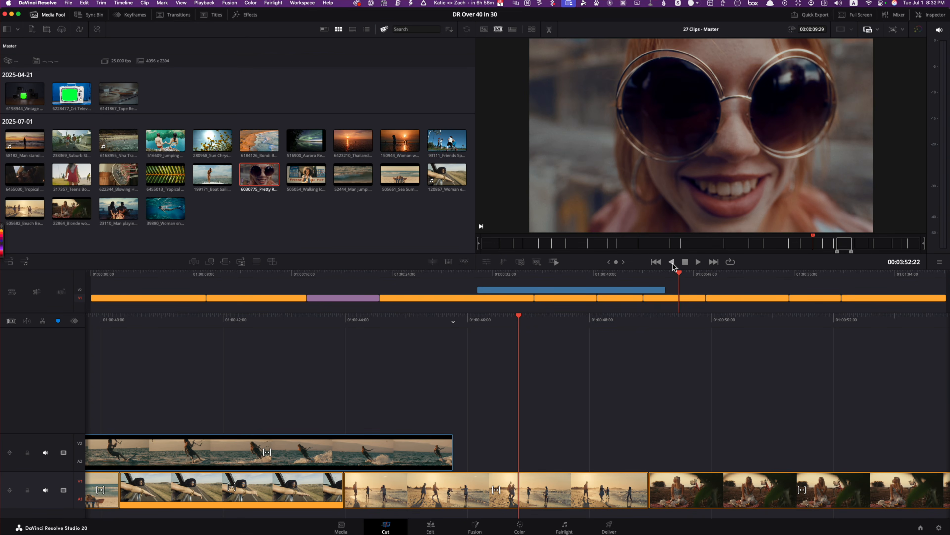
key(q)
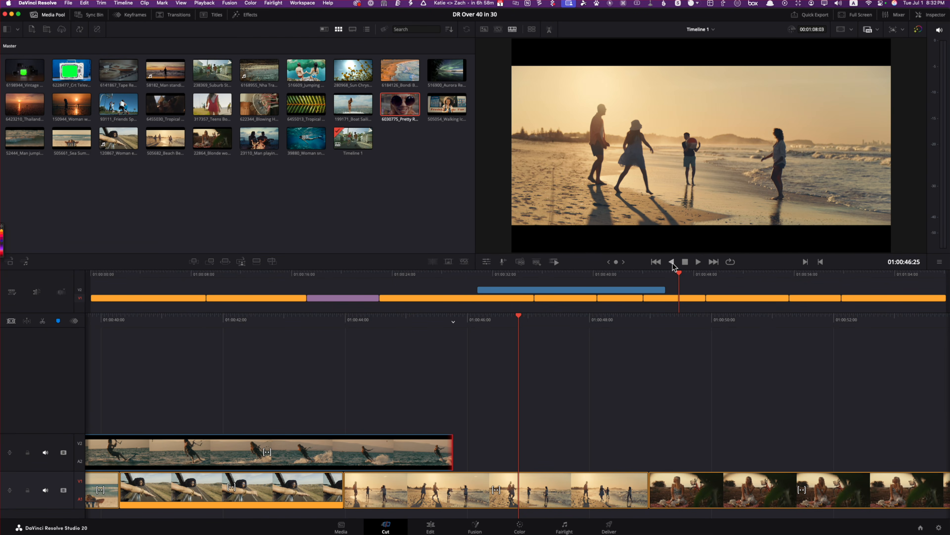
Play the timeline in reverse at increasing speed back to its start
click(672, 262)
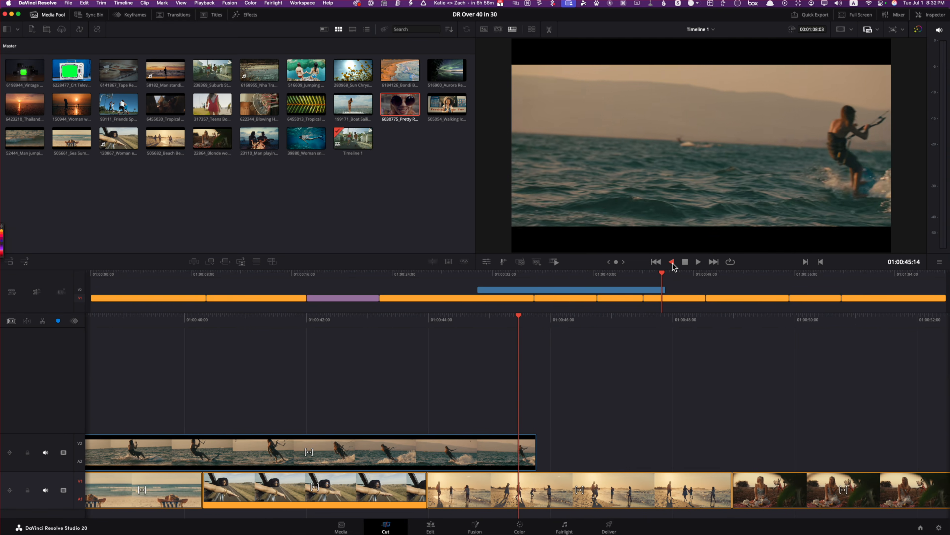
key(j)
key(j)
key(j)
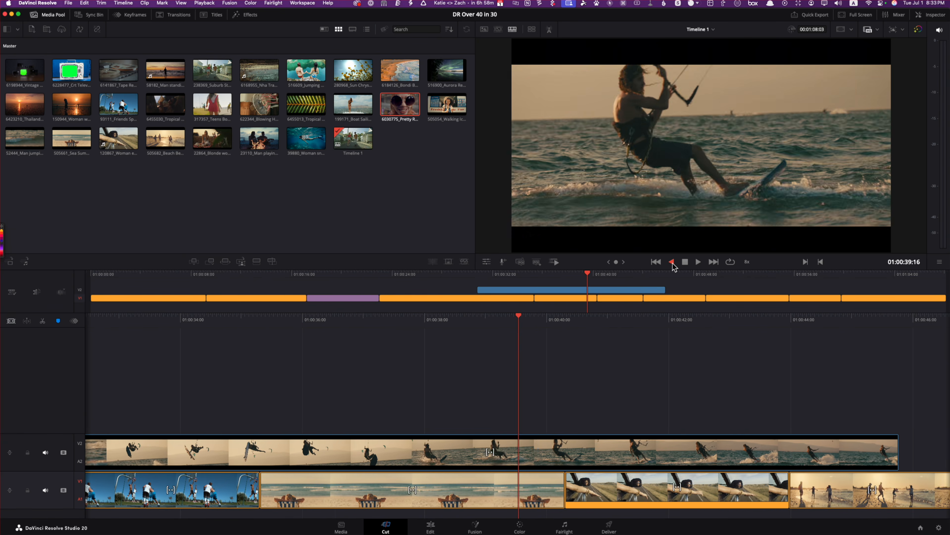
key(j)
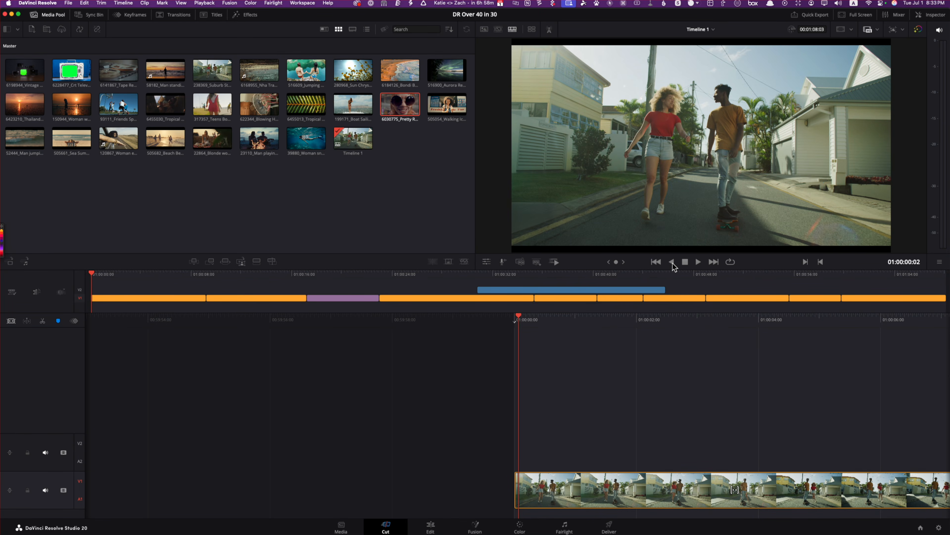
Play the timeline forward at normal and increased speed into the kitesurfing clip, stop there, and play back in reverse briefly
key(space)
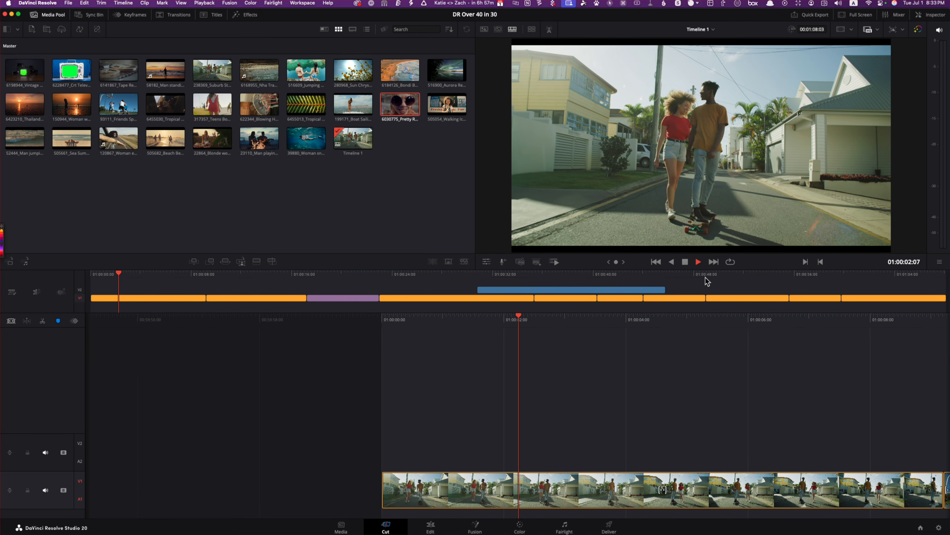
key(l)
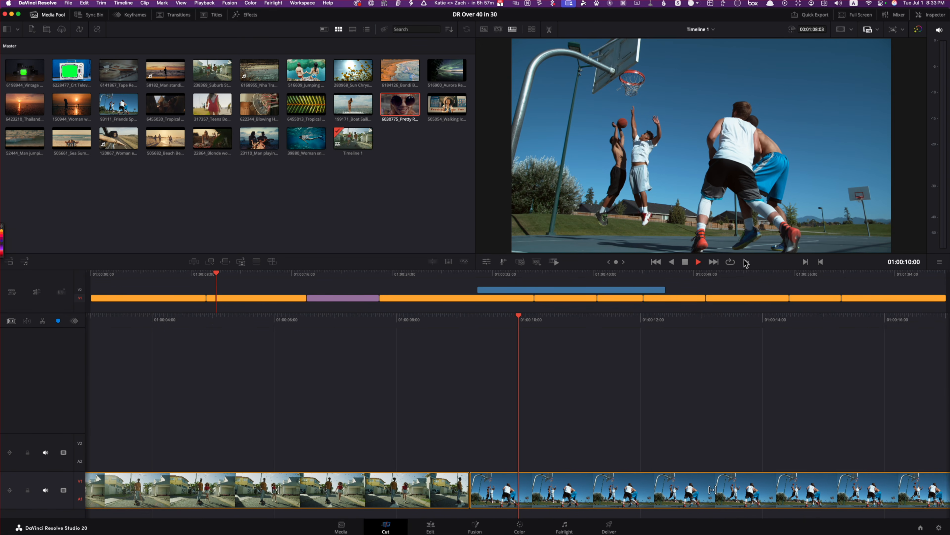
key(k)
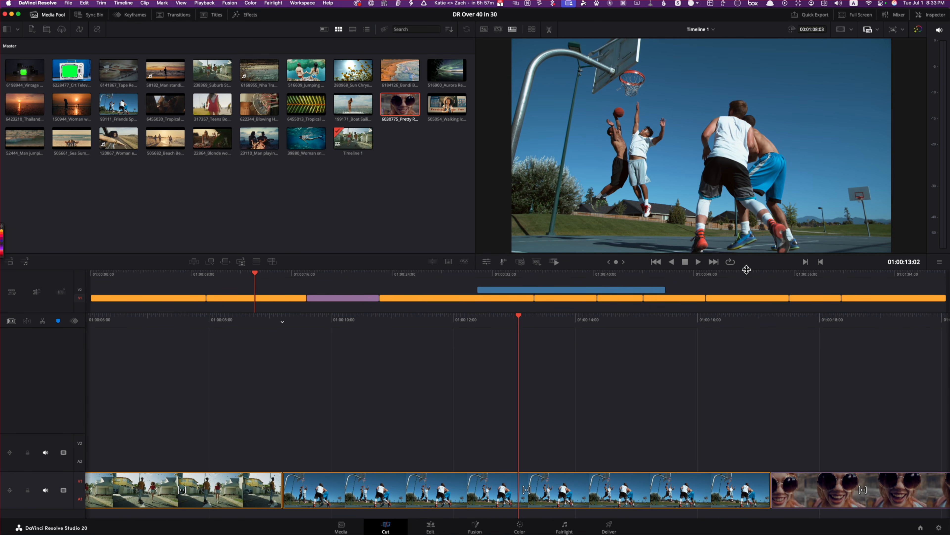
key(l)
key(l)
key(l)
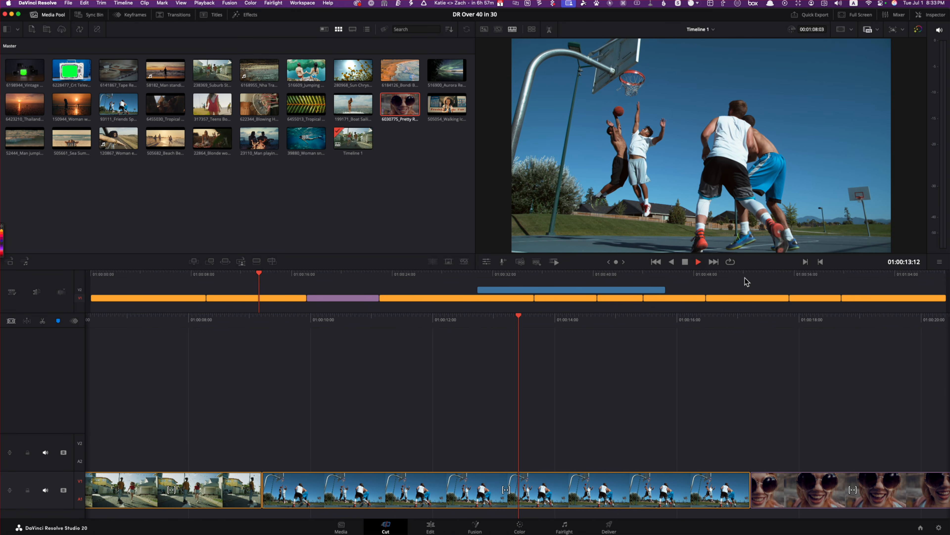
key(l)
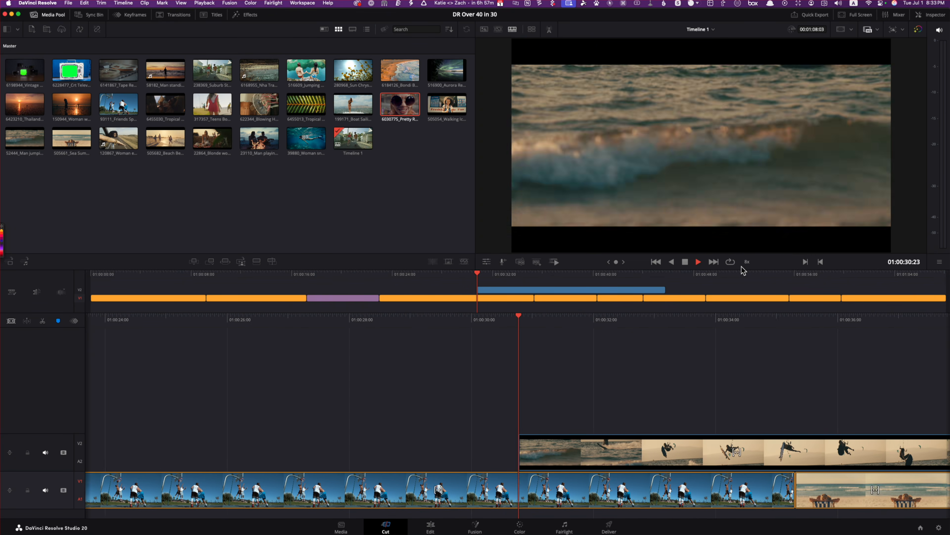
key(k)
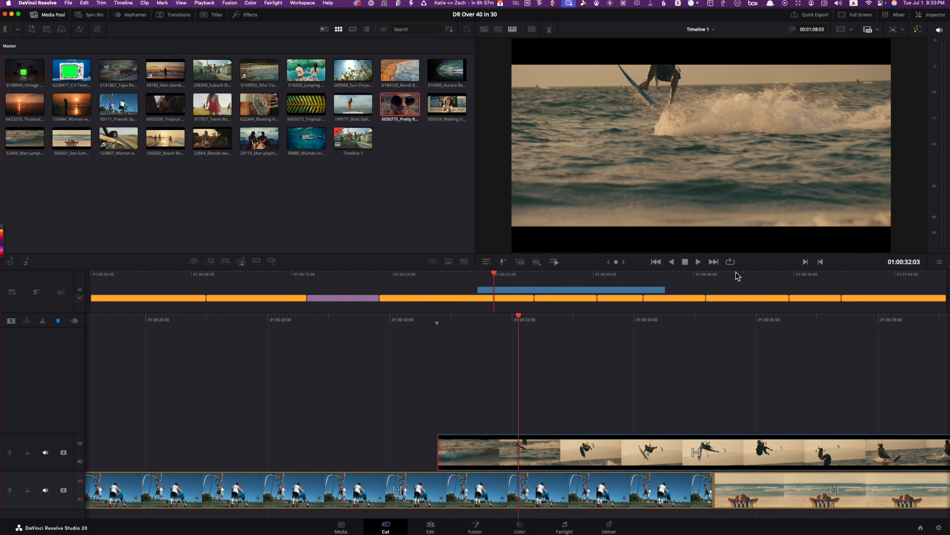
key(j)
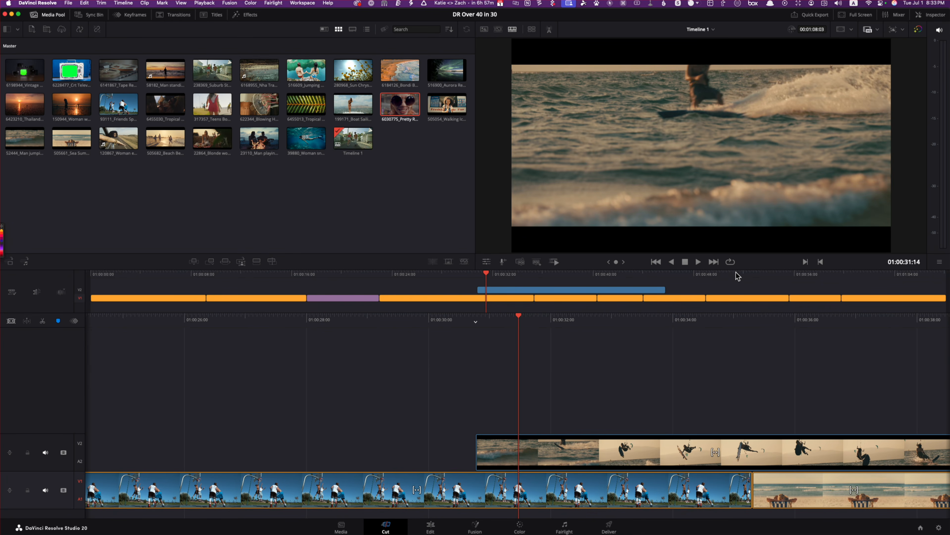
Step backward and forward frame by frame through the campfire clip, starting from 01:00:58:26
click(811, 273)
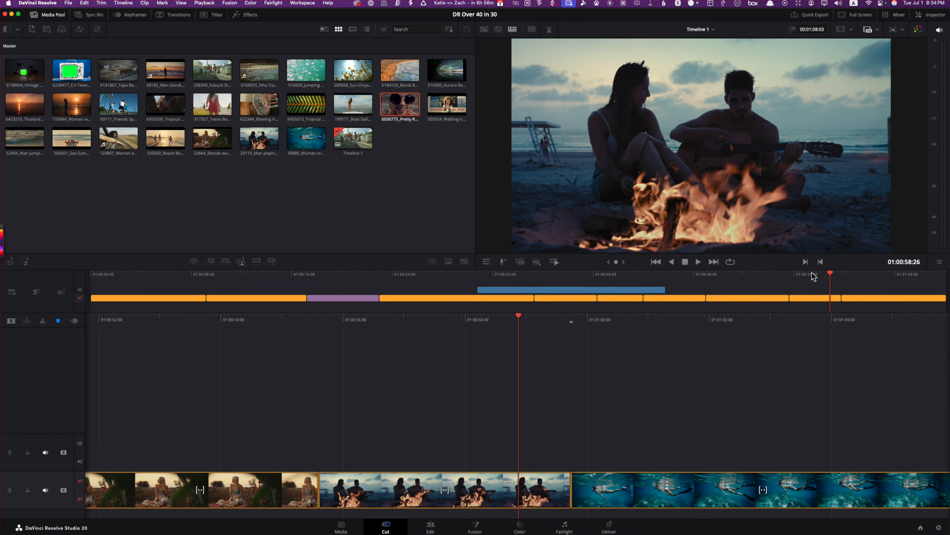
key(Left)
key(Left)
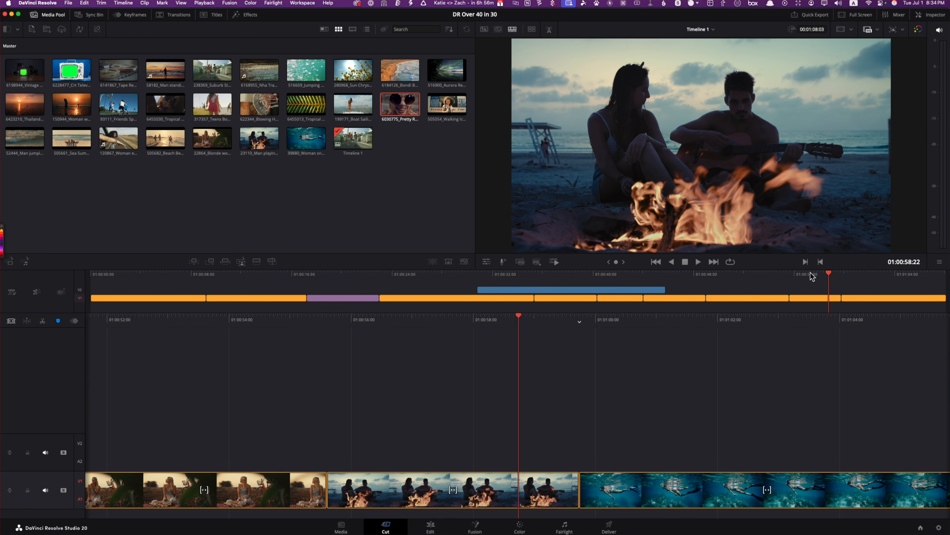
key(Left)
key(Left)
key(Left)
key(Left)
key(Left)
key(Left)
key(Left)
key(Left)
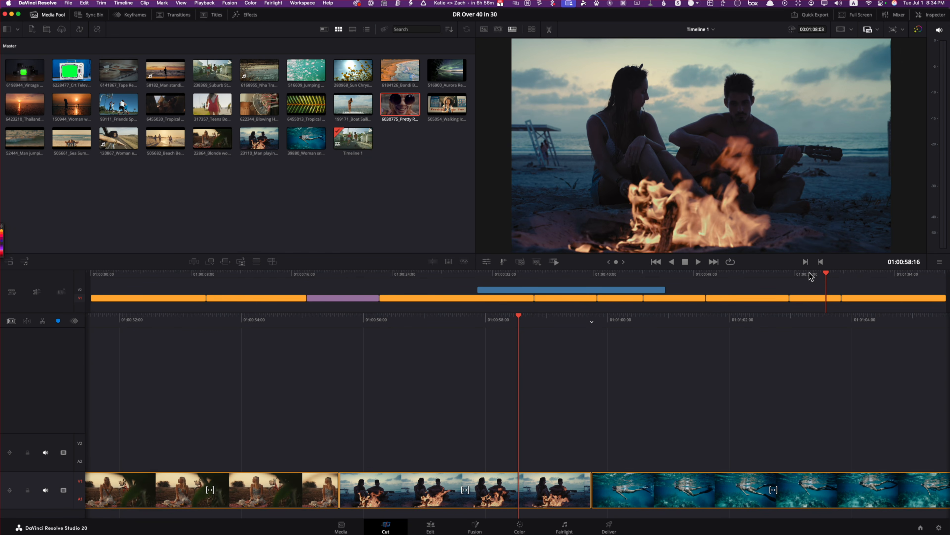
key(Left)
key(Left)
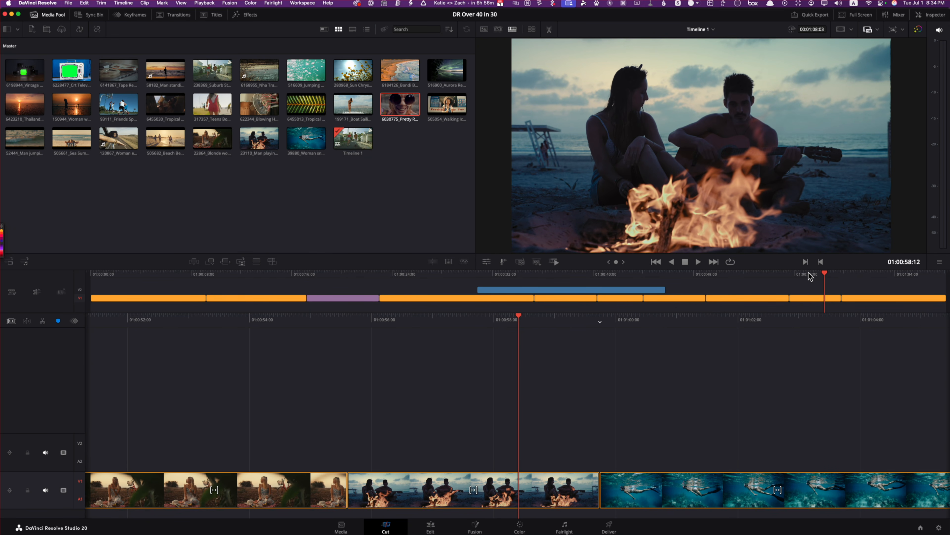
key(Left)
key(Left)
key(Left)
key(Left)
key(Left)
key(Left)
key(Left)
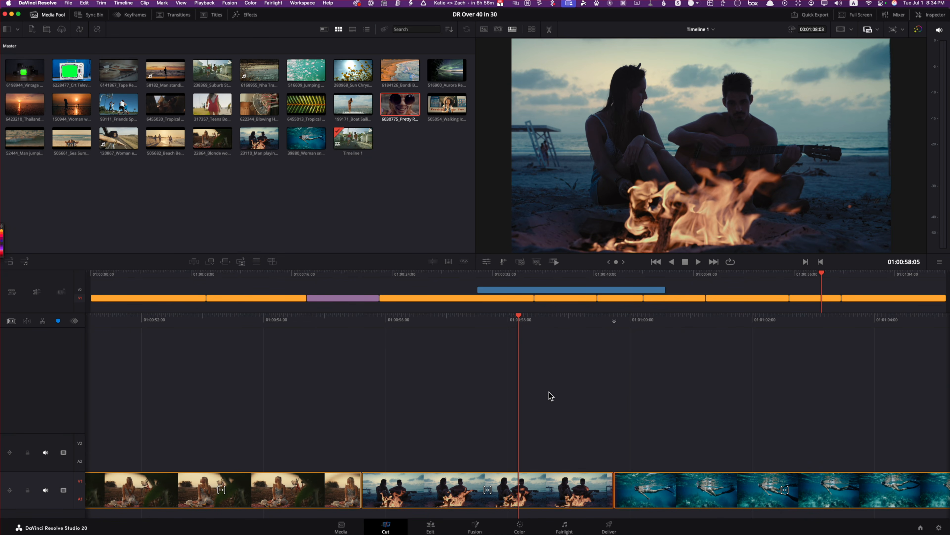
key(space)
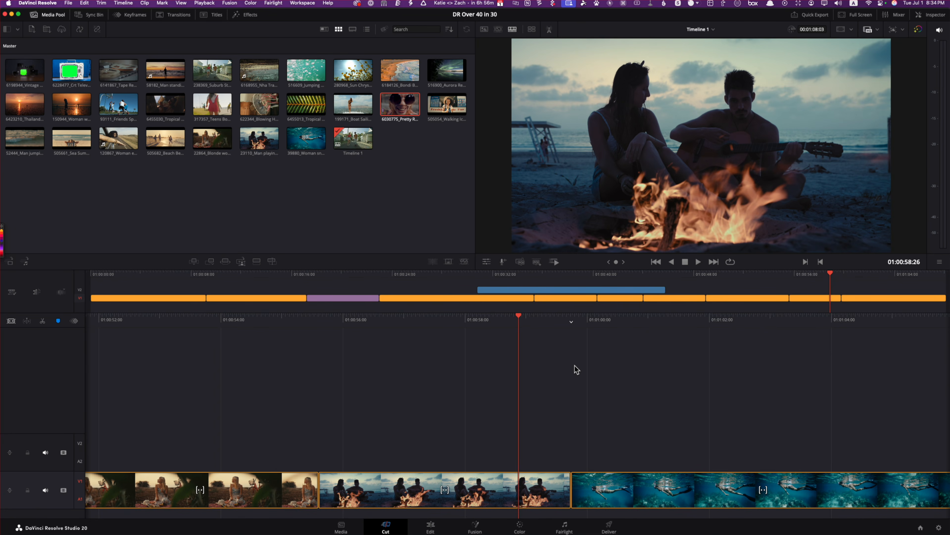
key(Left)
key(Left)
key(Left)
key(Left)
key(Left)
key(Left)
key(Left)
key(Left)
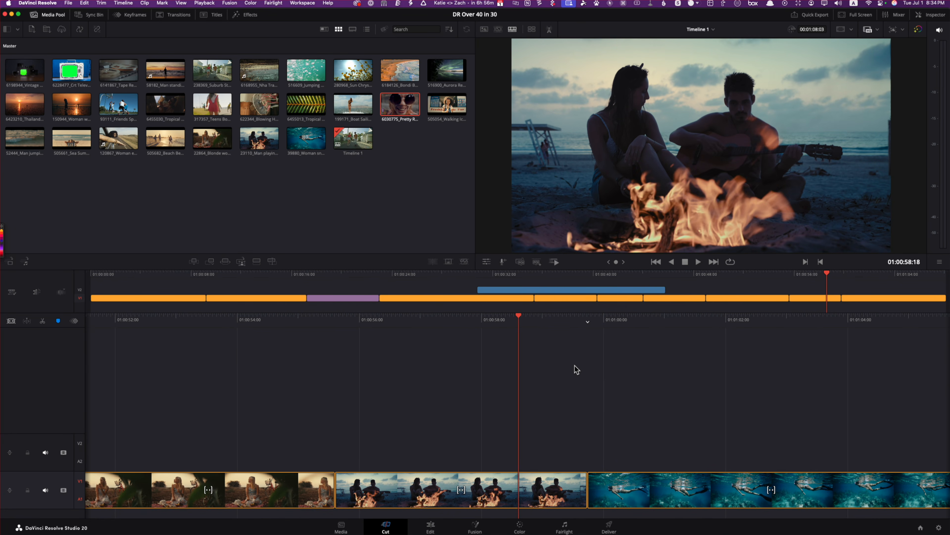
key(Left)
key(Left)
key(Left)
key(Left)
key(Left)
key(Left)
key(Left)
key(Left)
key(Left)
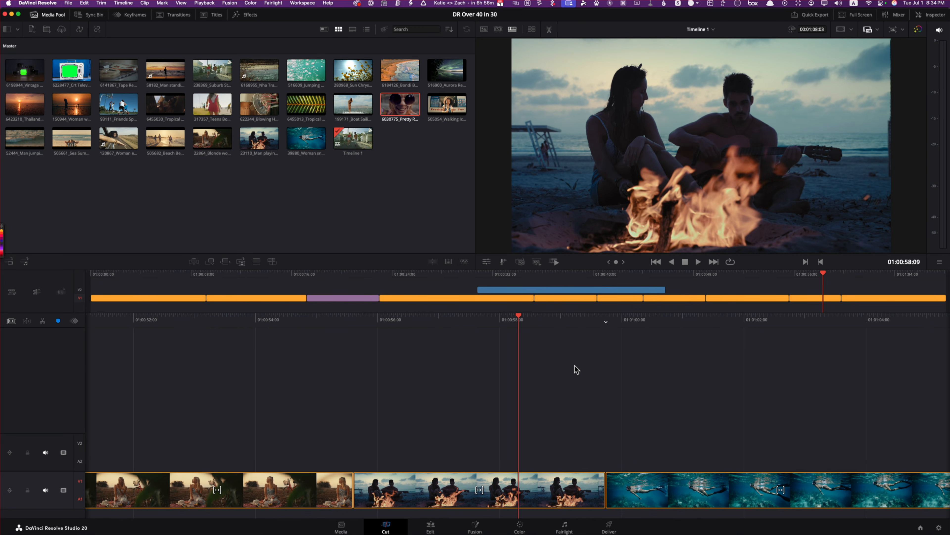
key(Right)
key(Right)
key(Right)
key(Right)
key(Right)
Jump back and forth between the edit points around the beach, picnic and campfire clips, and play and scrub the picnic clip
key(Up)
key(Up)
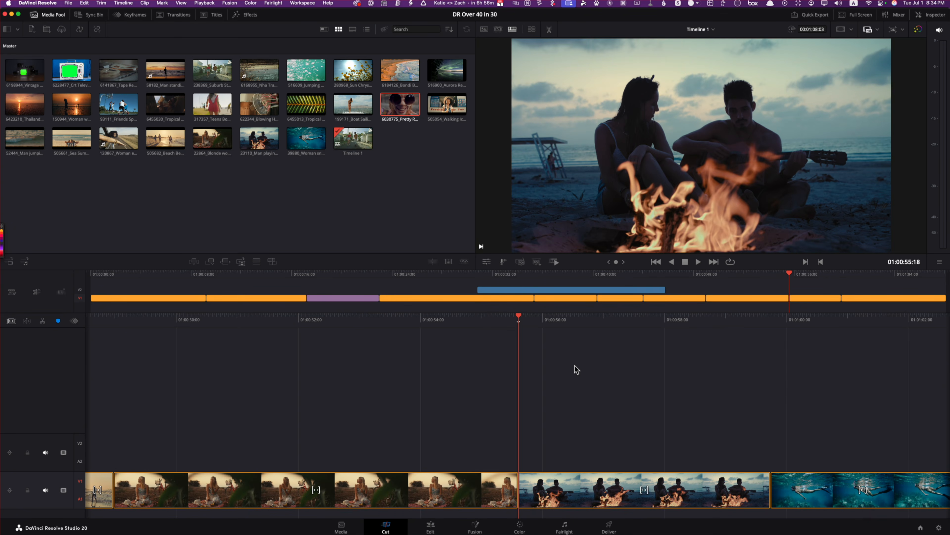
key(Up)
key(Up)
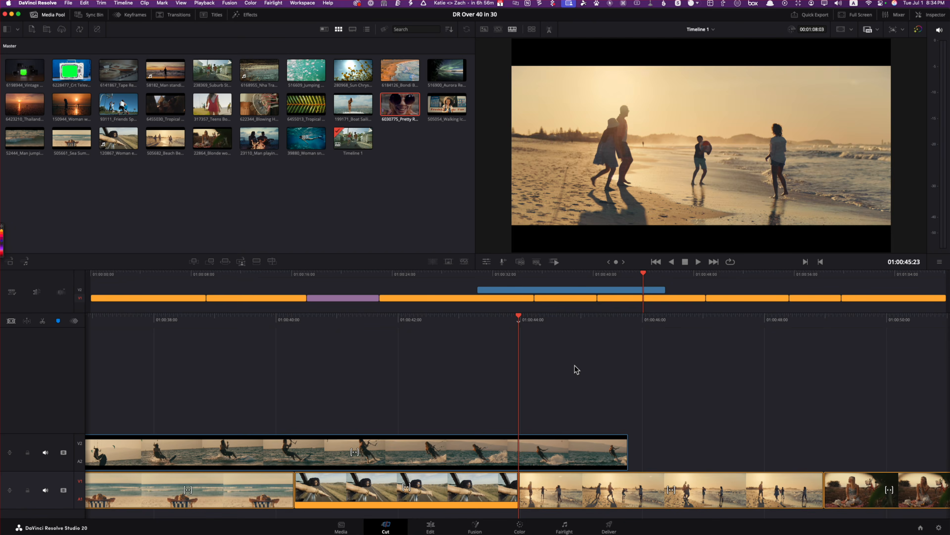
key(Down)
key(Down)
key(Down)
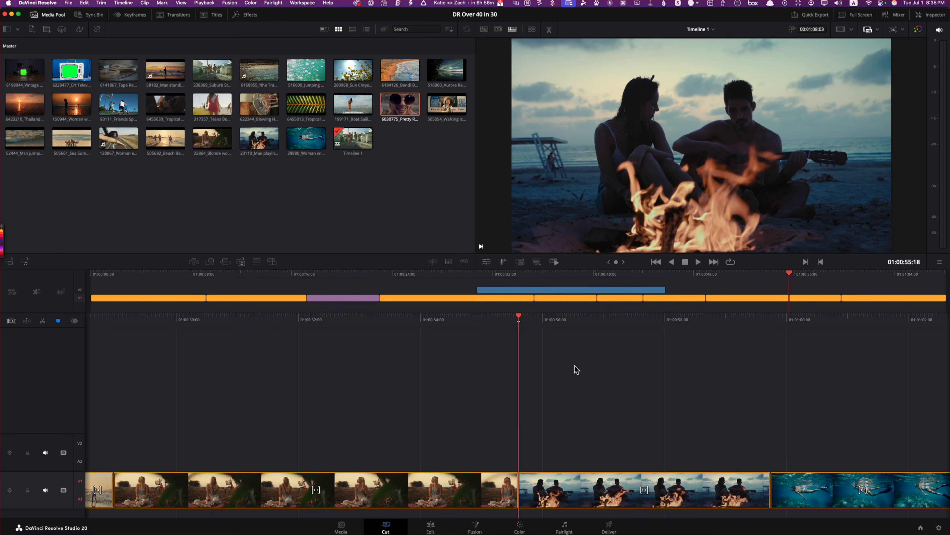
key(Up)
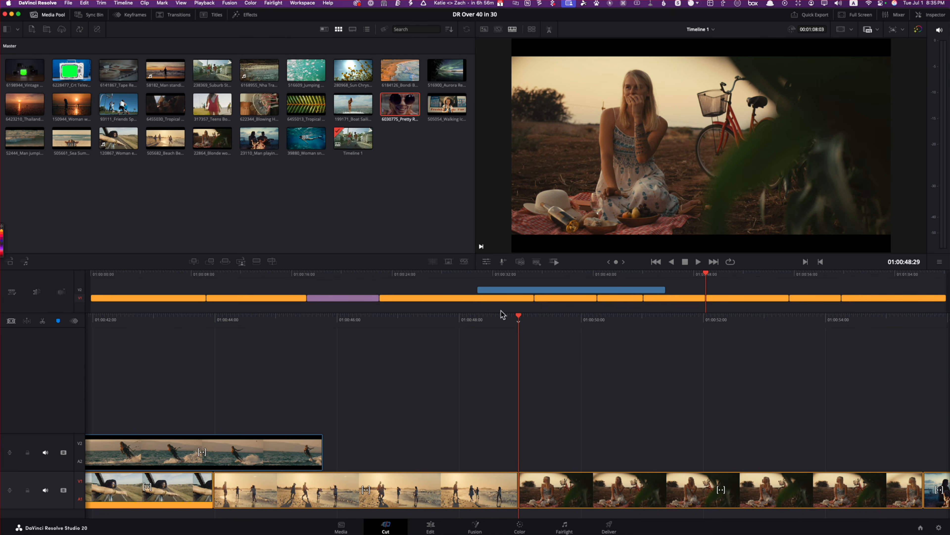
key(space)
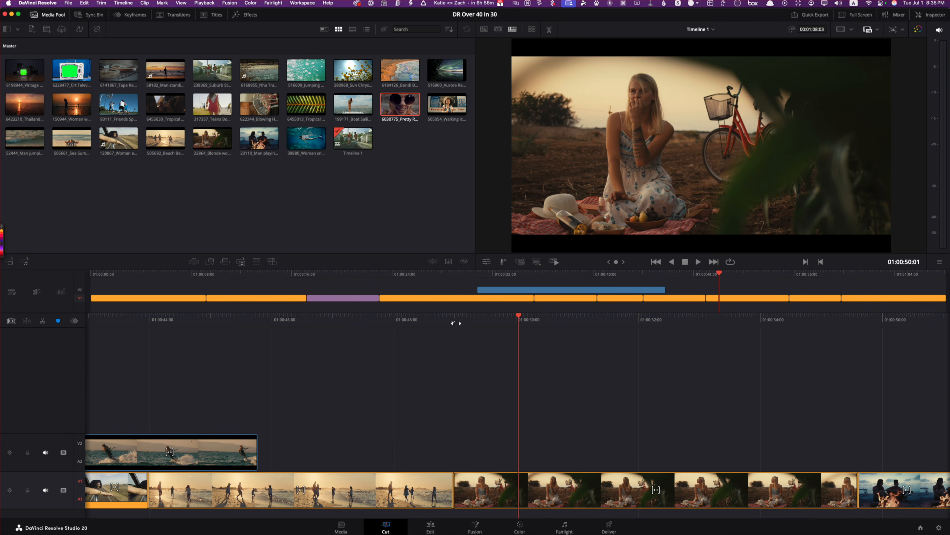
drag(455, 322, 460, 323)
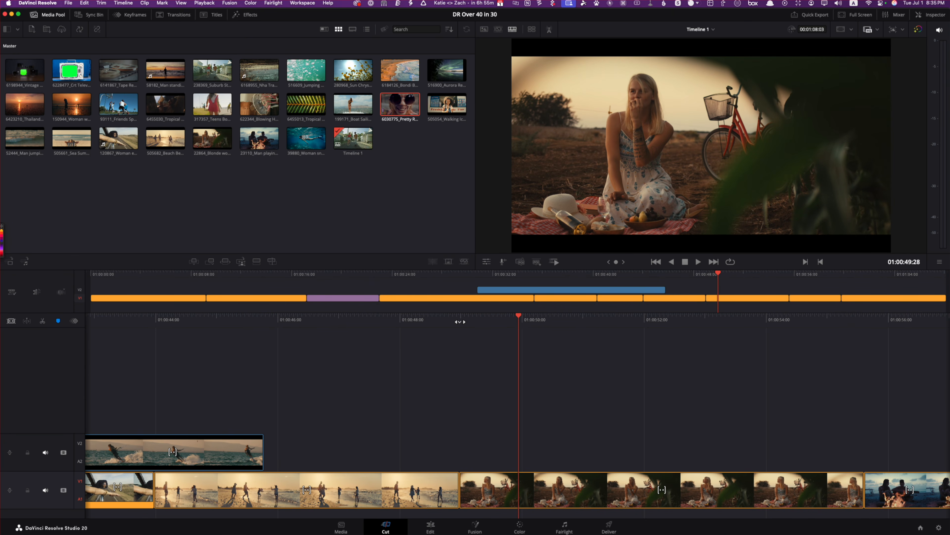
Insert the 39880_Woman clip on the first video track at 01:00:48:29, directly before the picnic clip, and minimize the editing window
key(Up)
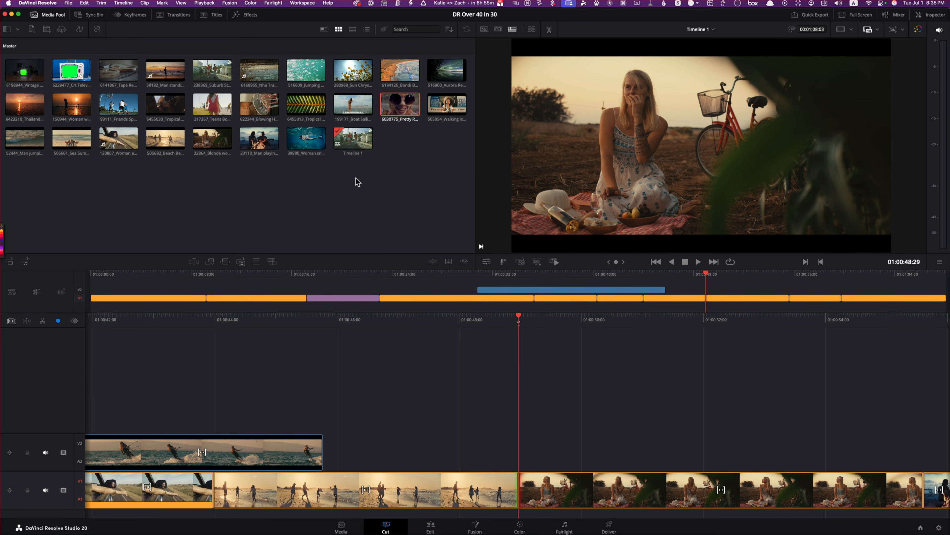
drag(306, 138, 658, 485)
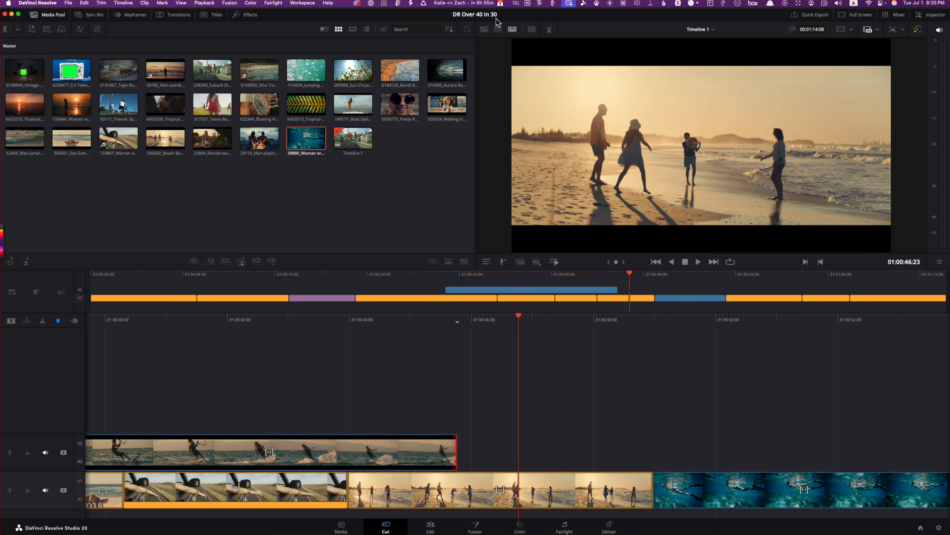
click(12, 15)
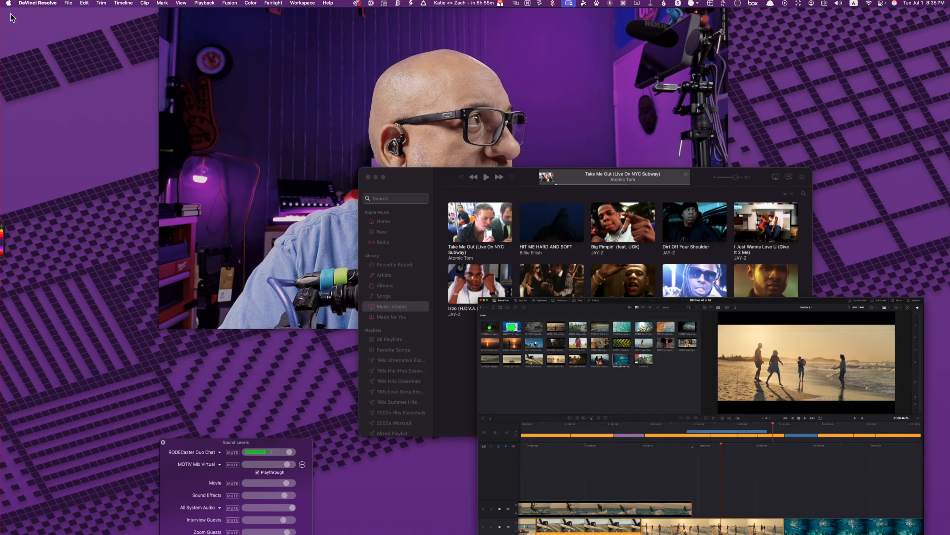